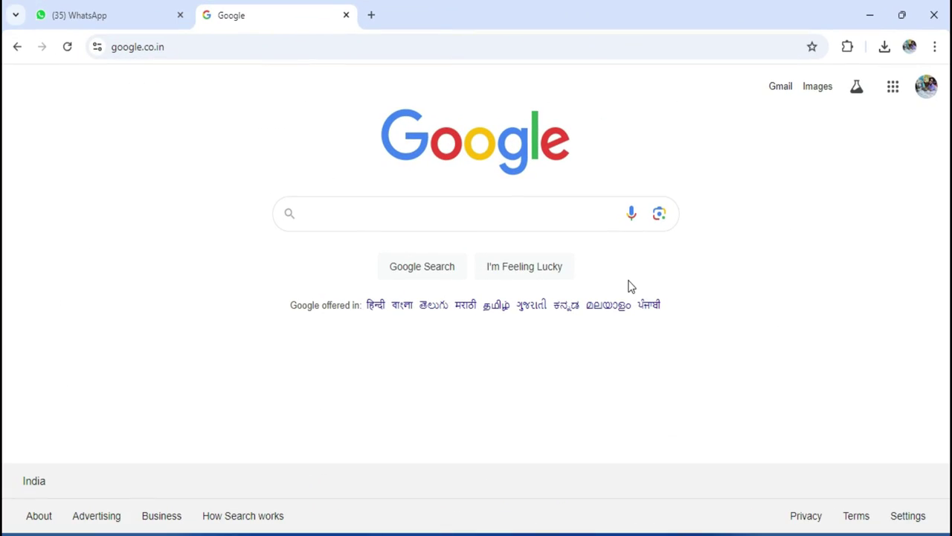
Search Google for 'tata power'
{"action": "type", "text": "tata "}
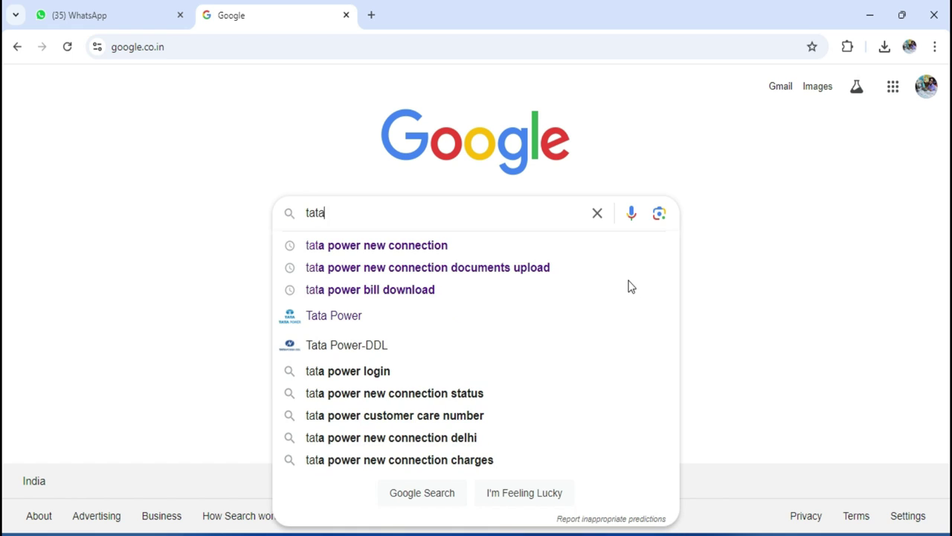
{"action": "type", "text": "power"}
{"action": "key", "text": "Return"}
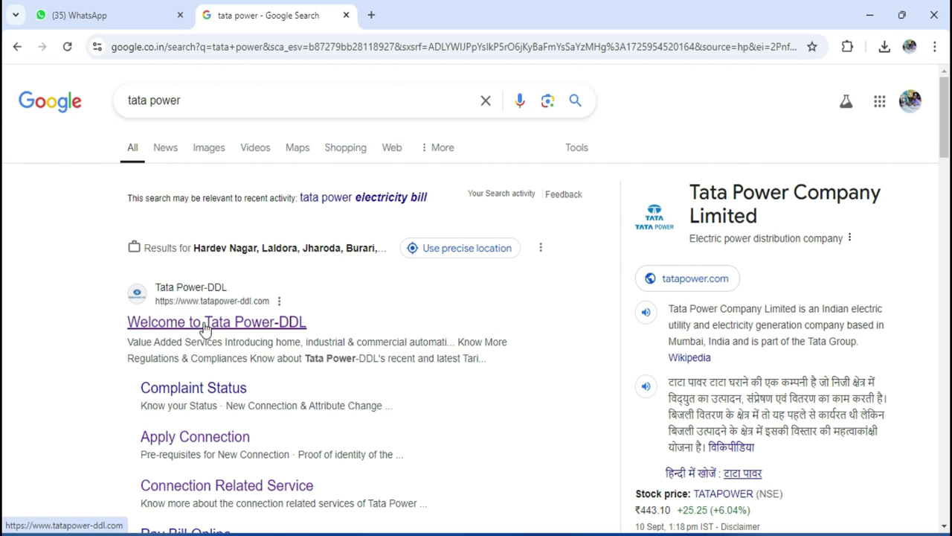
Open the Tata Power-DDL site and pick a 1 KW to 100 KW Non Domestic new connection
{"action": "left_click", "coordinate": [212, 326]}
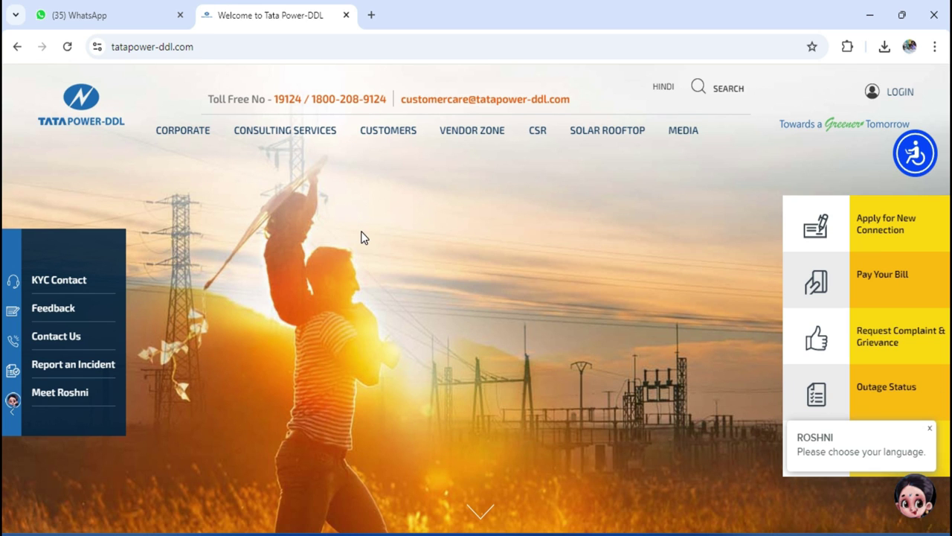
{"action": "left_click", "coordinate": [884, 224]}
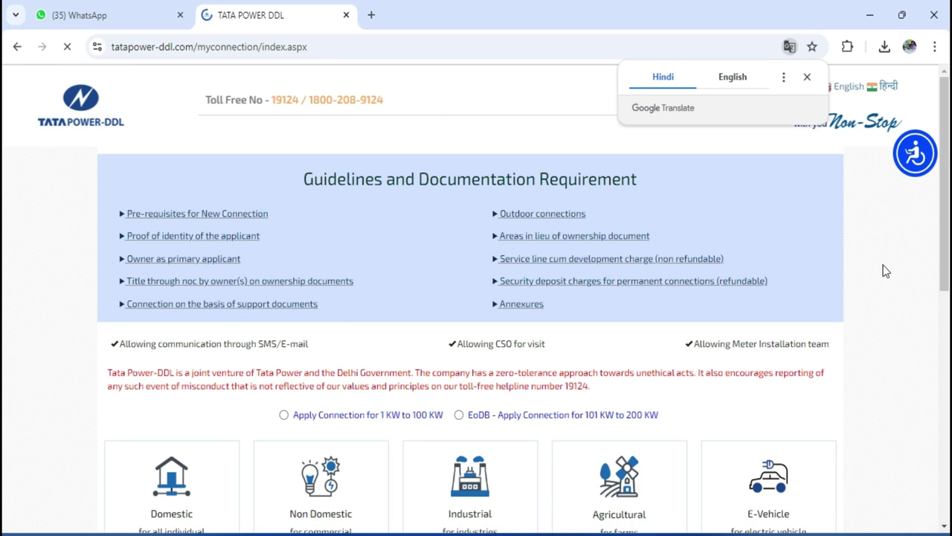
{"action": "scroll", "coordinate": [396, 344], "scroll_direction": "down", "scroll_amount": 1}
{"action": "scroll", "coordinate": [396, 344], "scroll_direction": "down", "scroll_amount": 1}
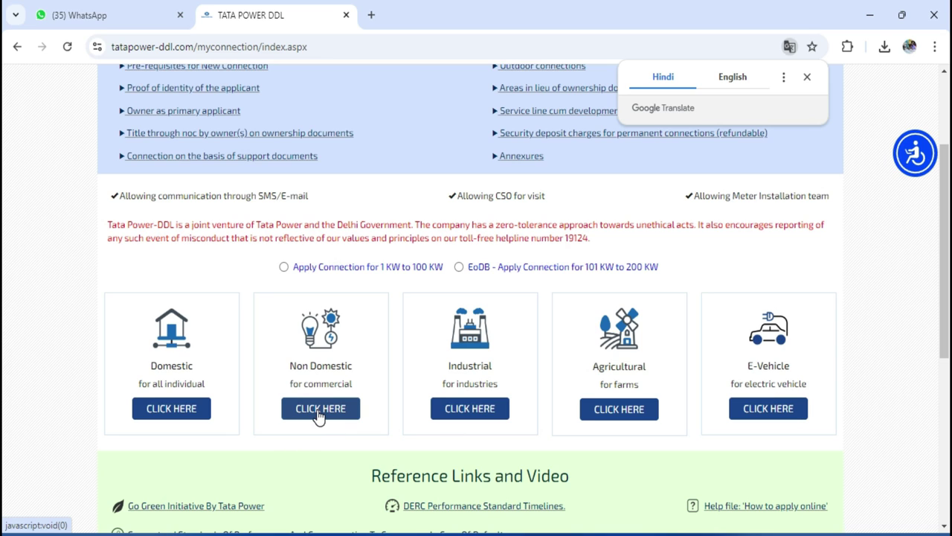
{"action": "left_click", "coordinate": [284, 267]}
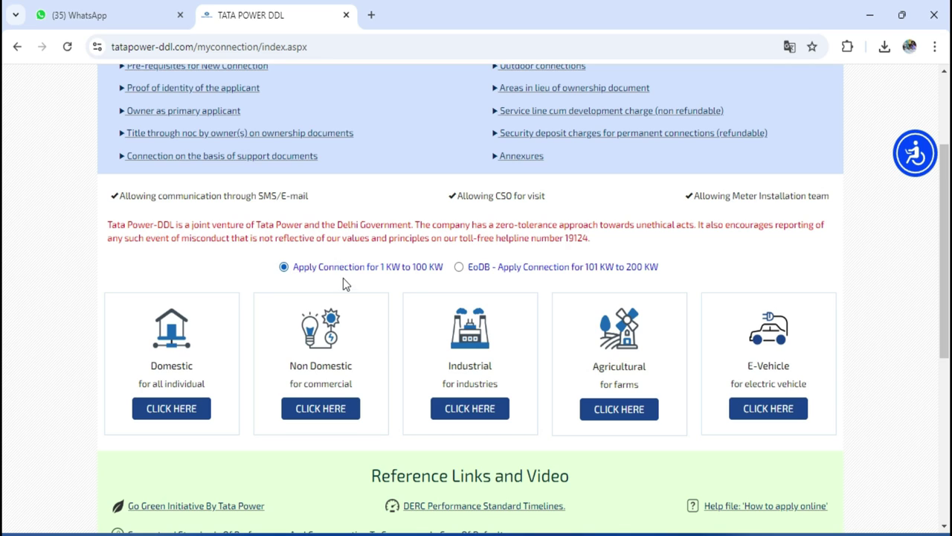
{"action": "left_click", "coordinate": [319, 411]}
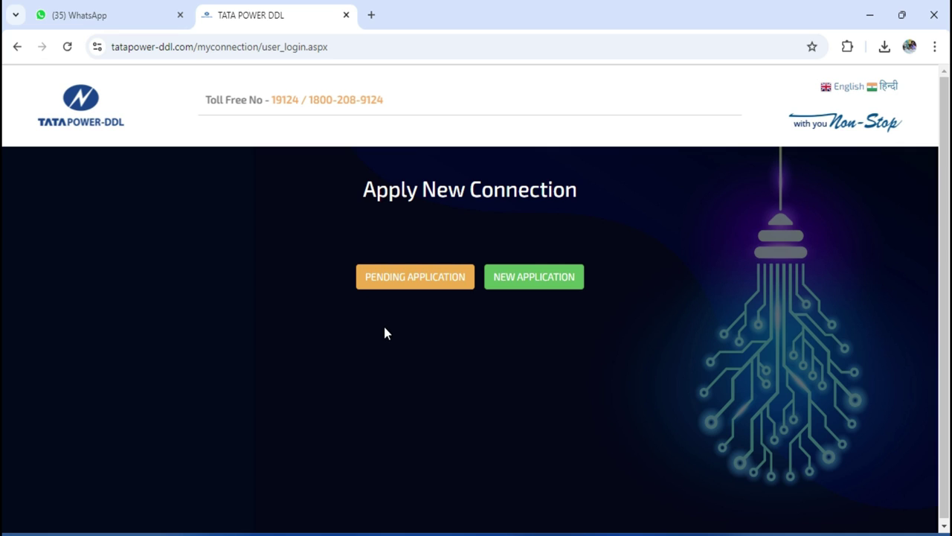
Start a new application by verifying the applicant's mobile number with the OTP
{"action": "left_click", "coordinate": [526, 281]}
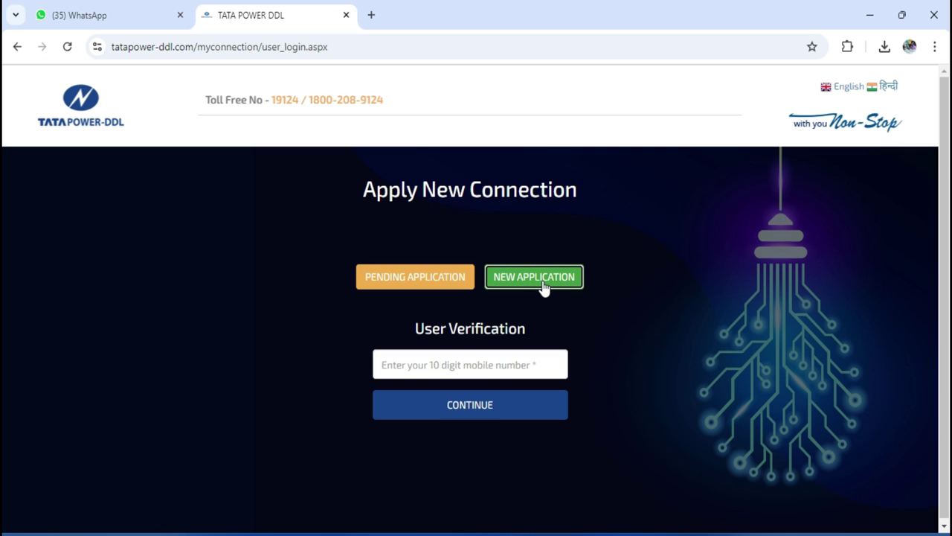
{"action": "left_click", "coordinate": [430, 355]}
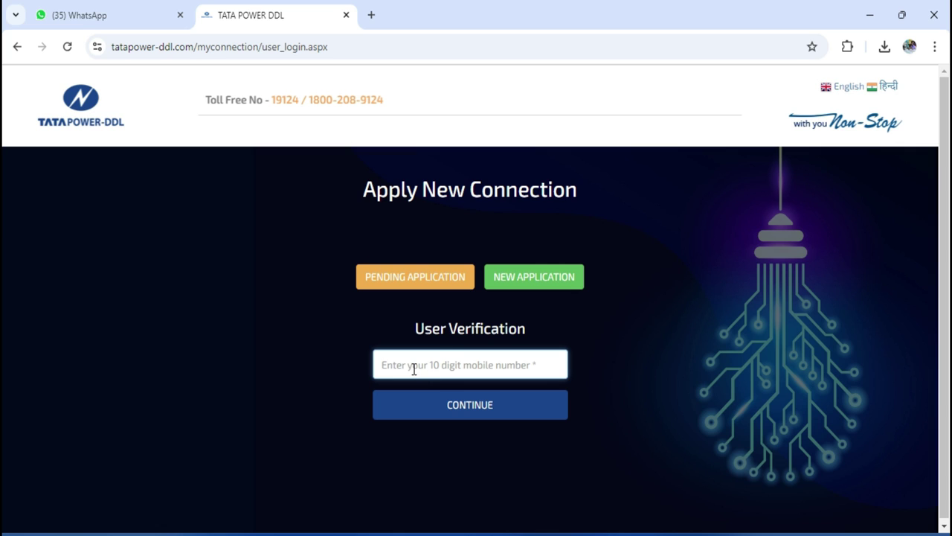
{"action": "left_click", "coordinate": [468, 411]}
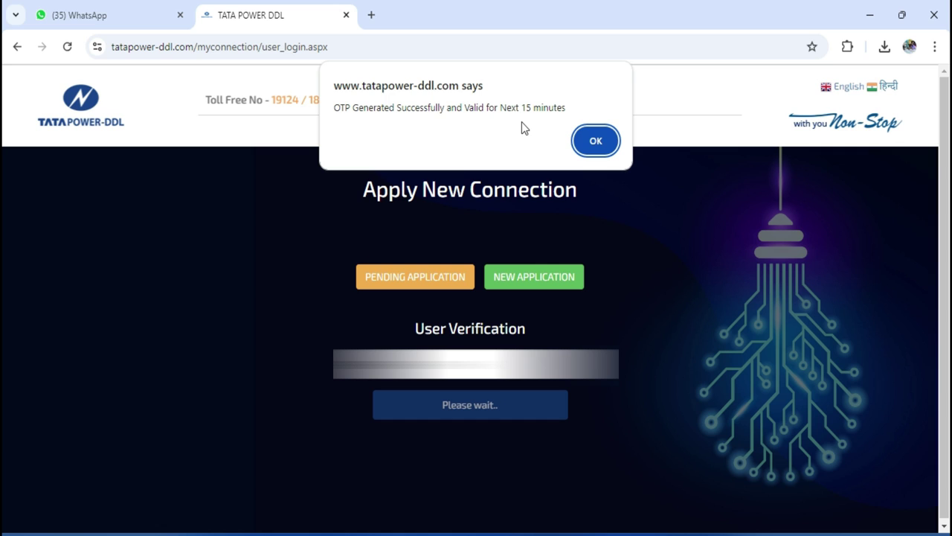
{"action": "left_click", "coordinate": [600, 148]}
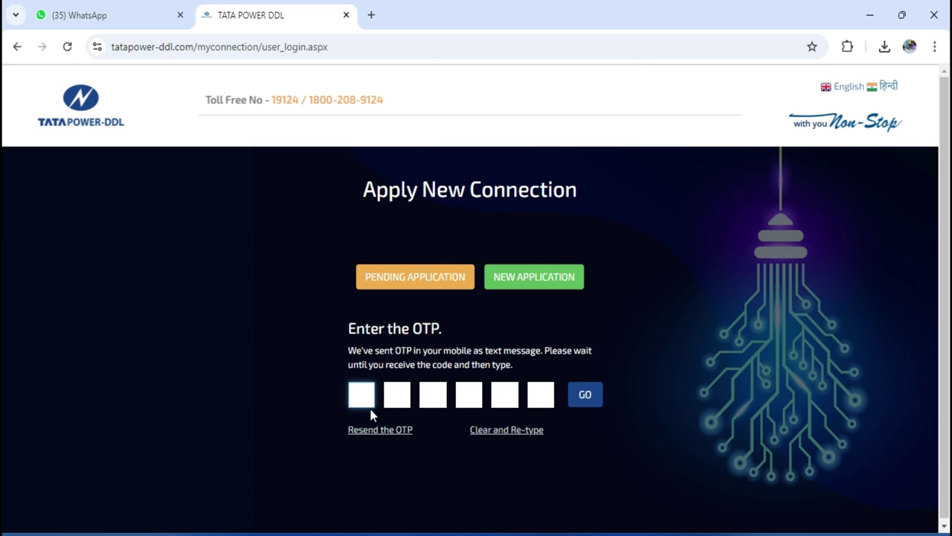
{"action": "left_click", "coordinate": [591, 398]}
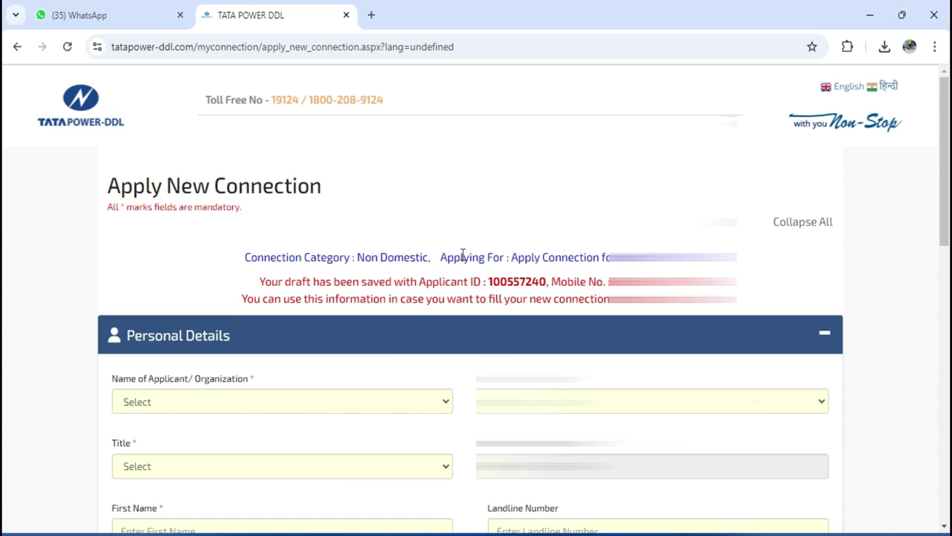
Select the draft's applicant ID on the form to copy it
{"action": "scroll", "coordinate": [421, 398], "scroll_direction": "down", "scroll_amount": 1}
{"action": "scroll", "coordinate": [433, 408], "scroll_direction": "down", "scroll_amount": 4}
{"action": "scroll", "coordinate": [434, 408], "scroll_direction": "up", "scroll_amount": 4}
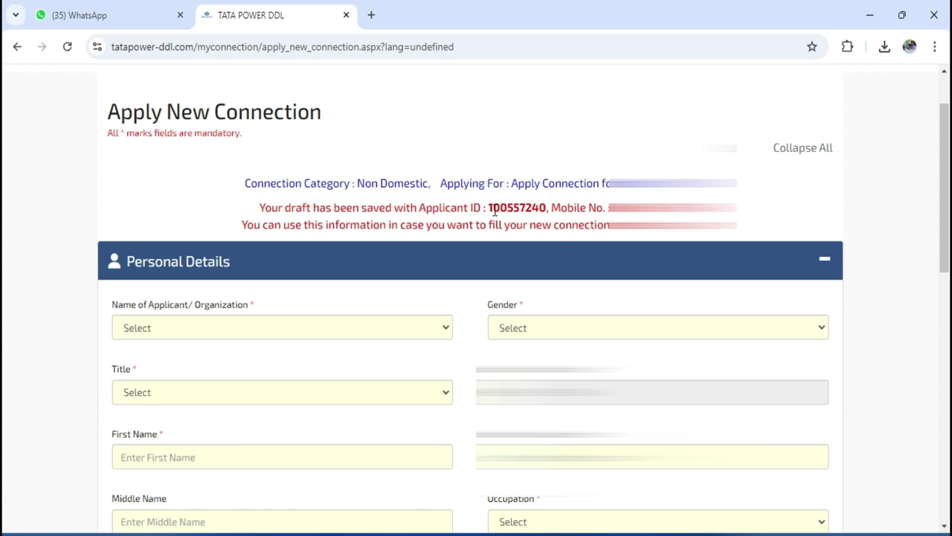
{"action": "left_click_drag", "start_coordinate": [492, 208], "coordinate": [548, 207]}
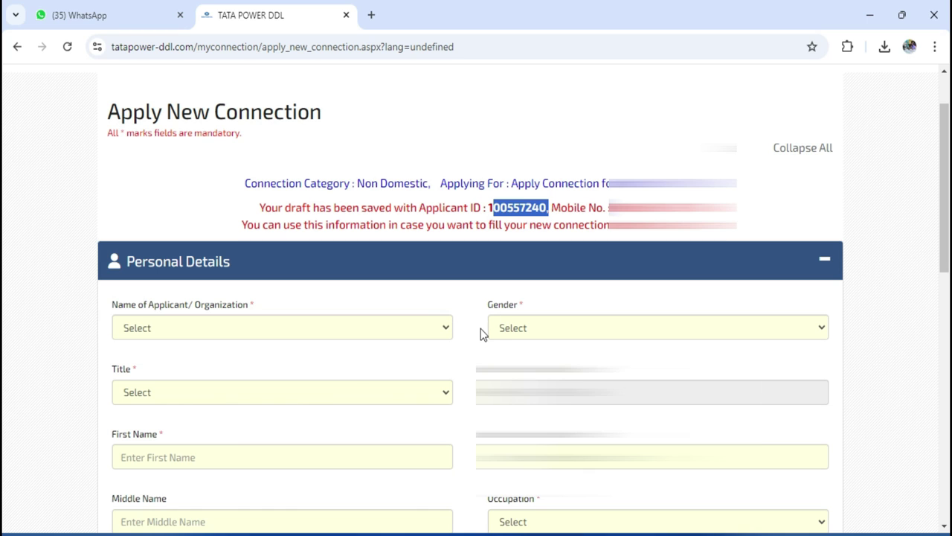
{"action": "scroll", "coordinate": [356, 383], "scroll_direction": "down", "scroll_amount": 1}
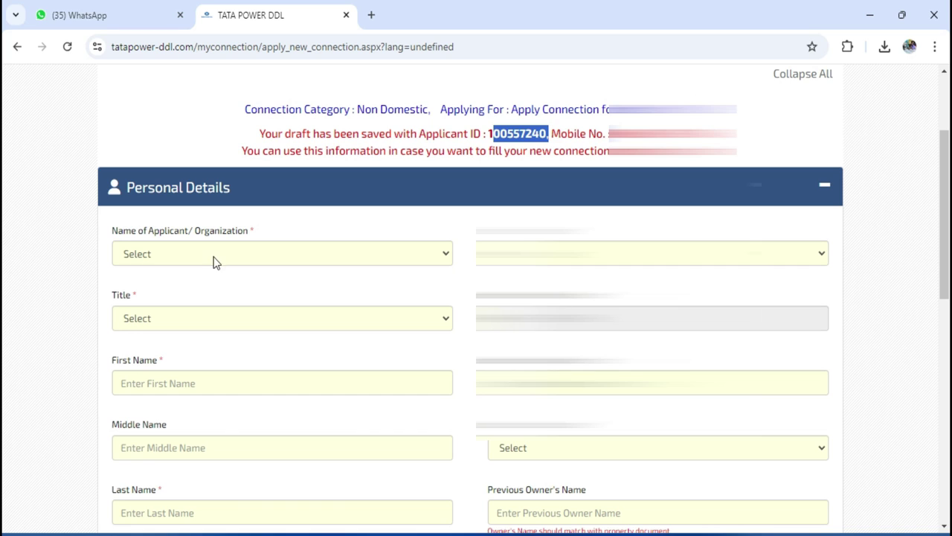
Set Name of Applicant/Organization to Applicant and Title to Mr
{"action": "left_click", "coordinate": [151, 256]}
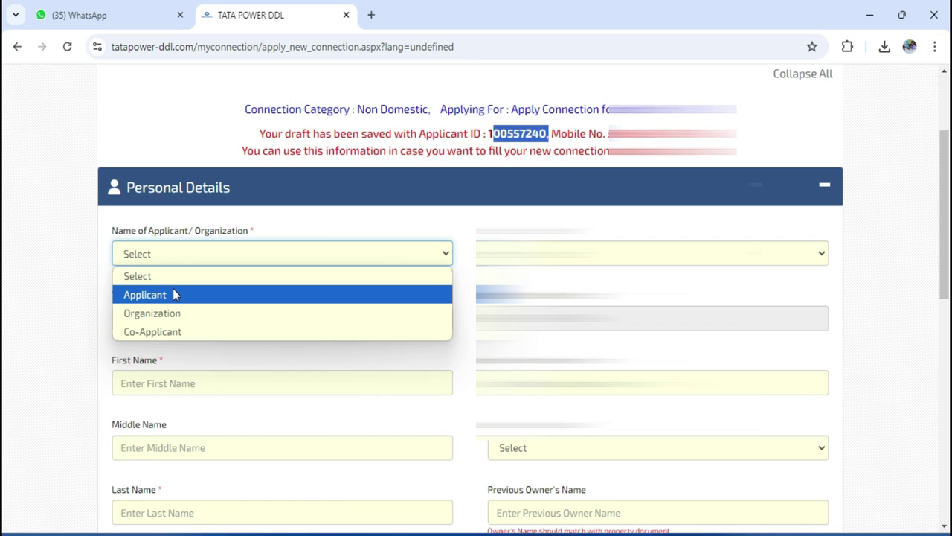
{"action": "left_click", "coordinate": [154, 294]}
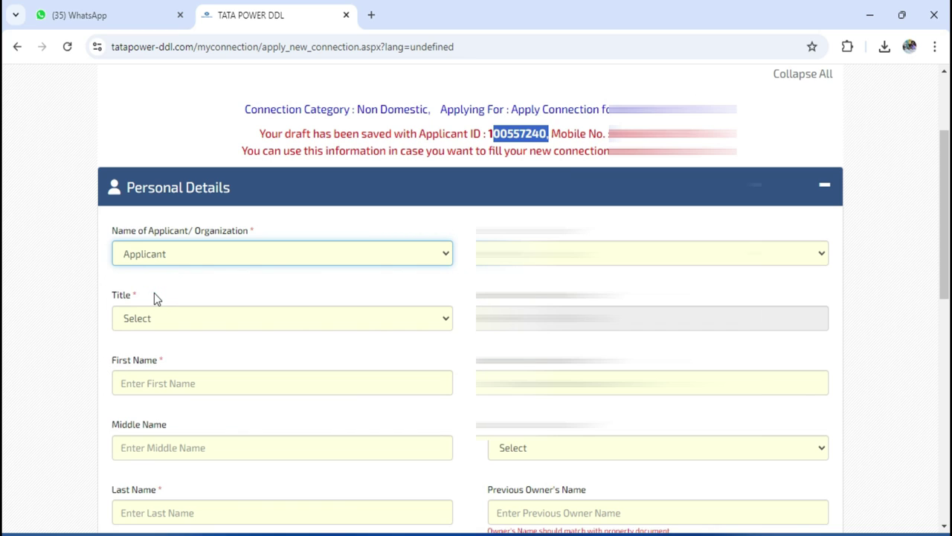
{"action": "left_click", "coordinate": [647, 253]}
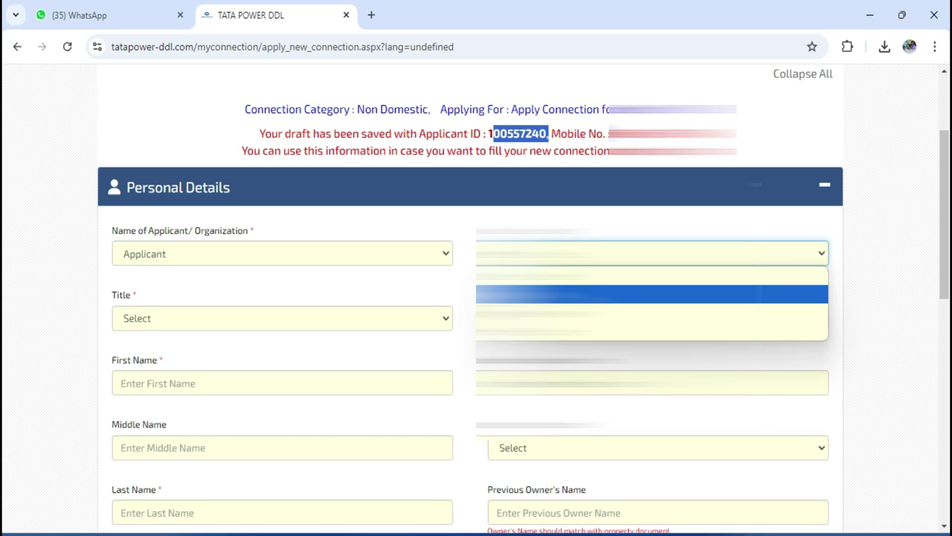
{"action": "left_click", "coordinate": [647, 293]}
{"action": "left_click", "coordinate": [181, 319]}
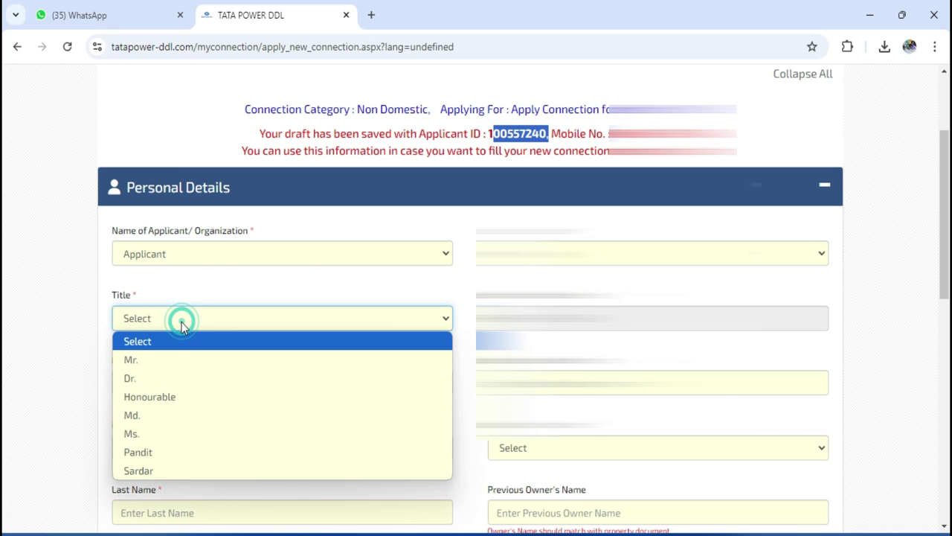
{"action": "left_click", "coordinate": [169, 361]}
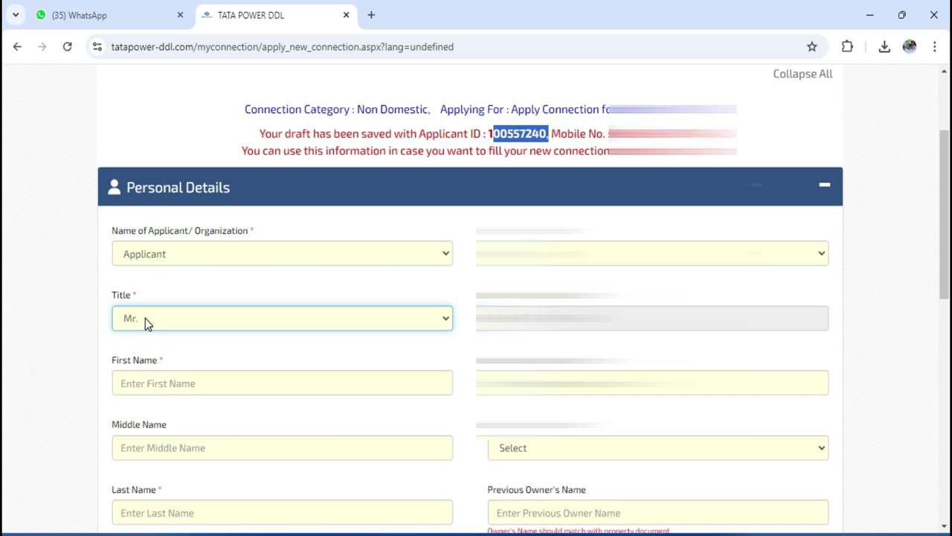
{"action": "scroll", "coordinate": [282, 351], "scroll_direction": "down", "scroll_amount": 1}
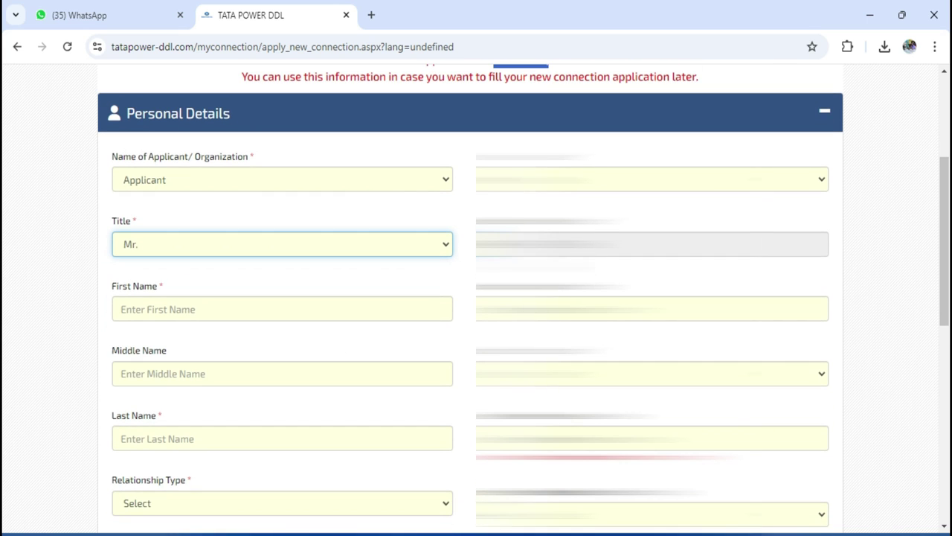
Fill in the applicant's name, father's name, birth date, gender and occupation Self Employed Person
{"action": "left_click", "coordinate": [145, 311]}
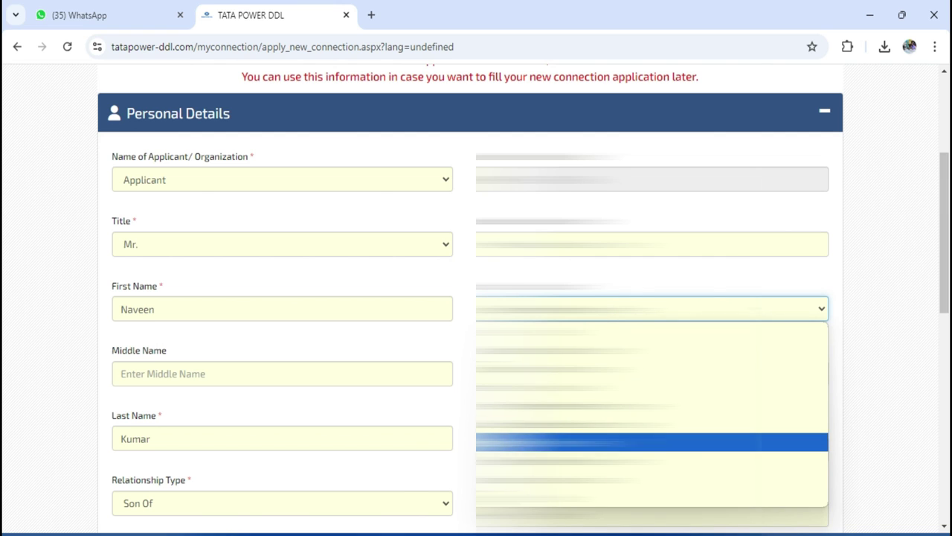
{"action": "key", "text": "Return"}
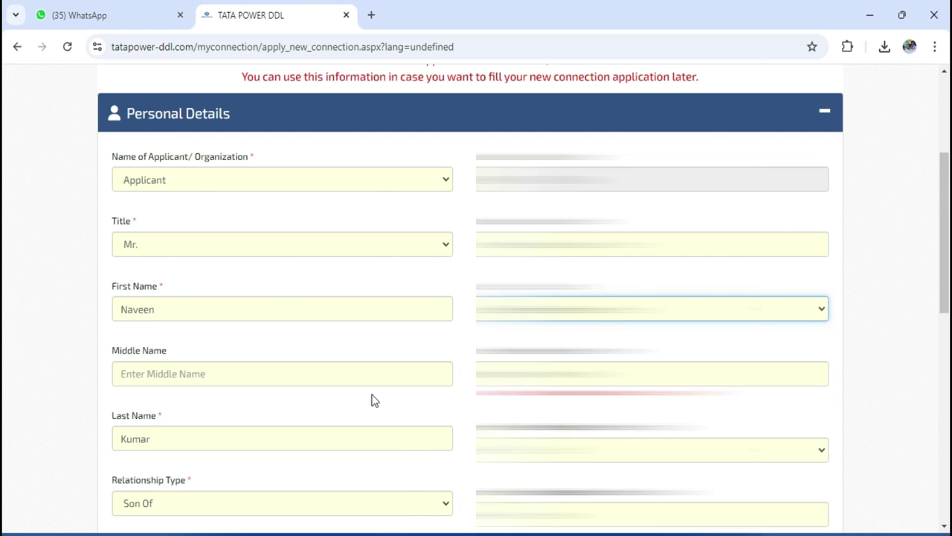
{"action": "scroll", "coordinate": [158, 379], "scroll_direction": "down", "scroll_amount": 1}
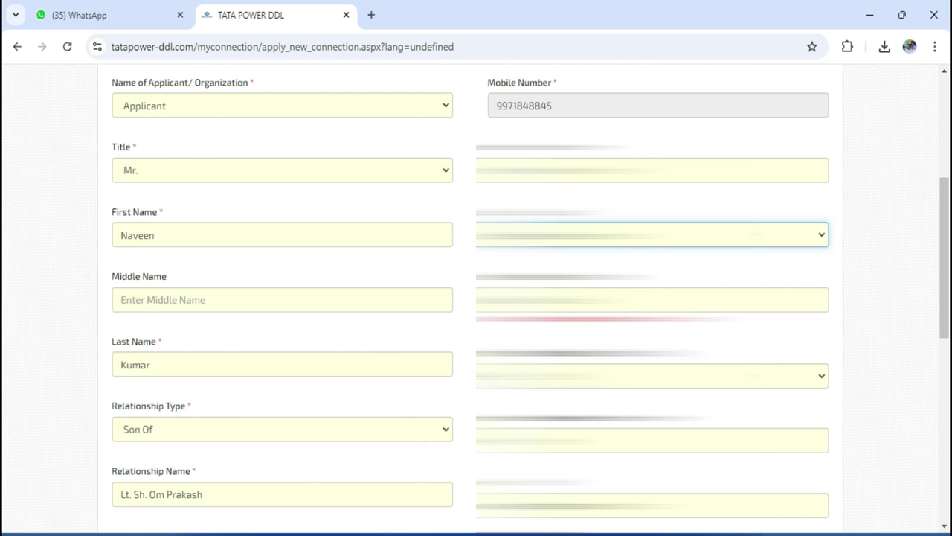
{"action": "scroll", "coordinate": [206, 436], "scroll_direction": "down", "scroll_amount": 1}
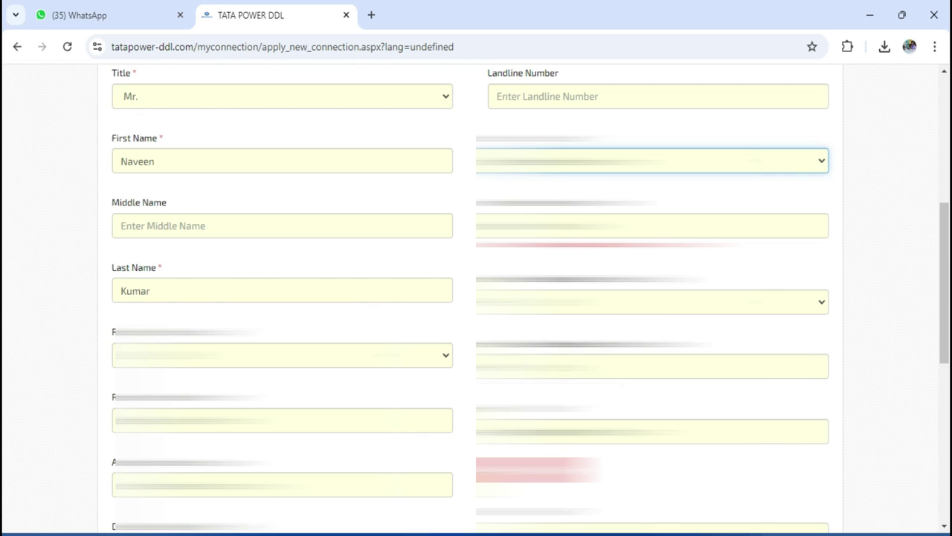
{"action": "left_click", "coordinate": [652, 365]}
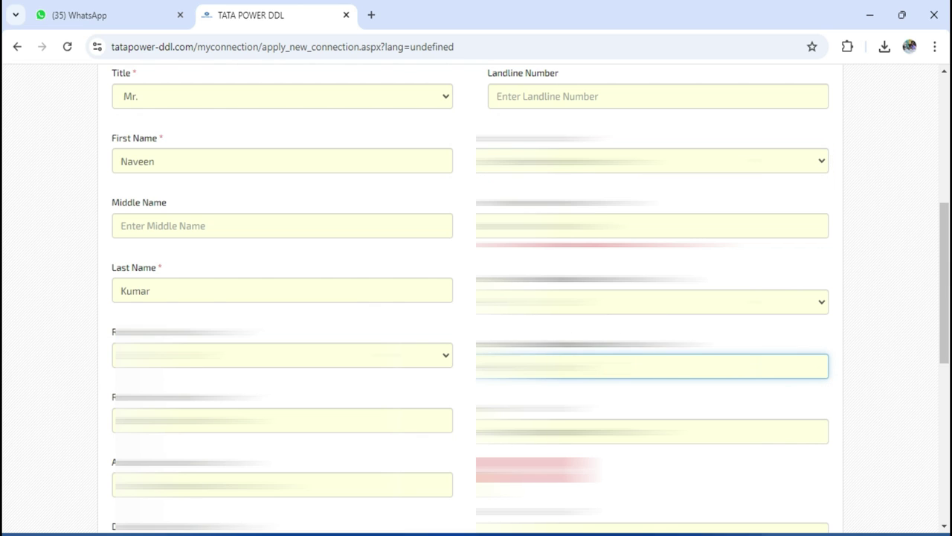
{"action": "key", "text": "ctrl+a"}
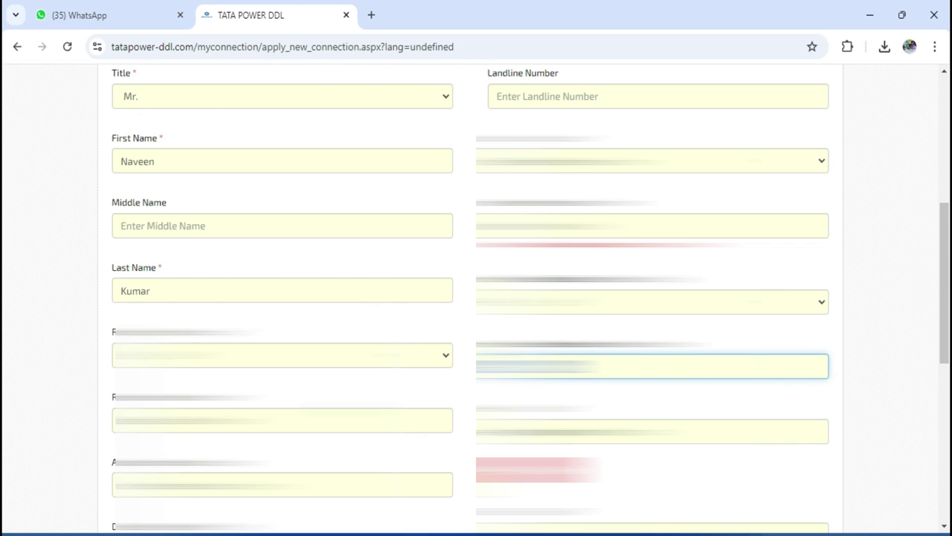
{"action": "key", "text": "Tab"}
{"action": "scroll", "coordinate": [124, 268], "scroll_direction": "down", "scroll_amount": 1}
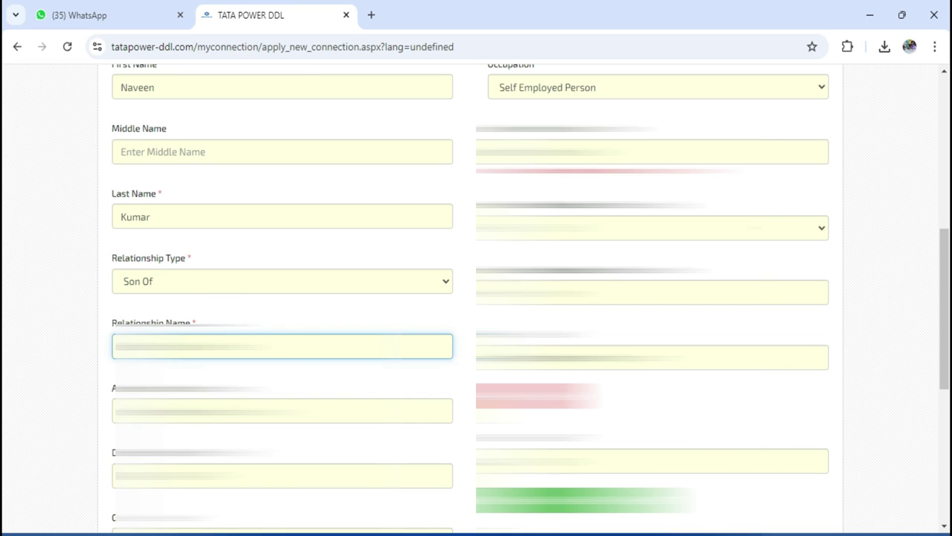
{"action": "left_click", "coordinate": [213, 418]}
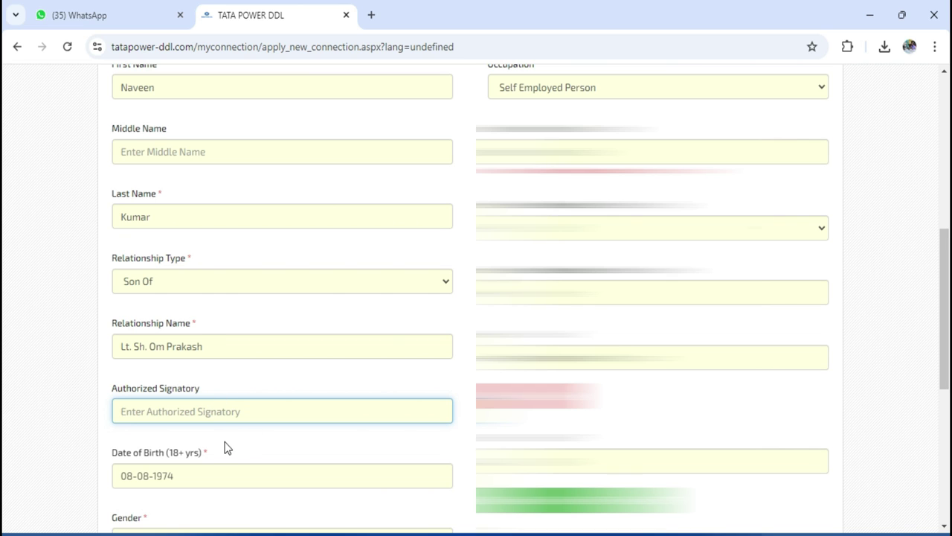
{"action": "scroll", "coordinate": [241, 442], "scroll_direction": "down", "scroll_amount": 1}
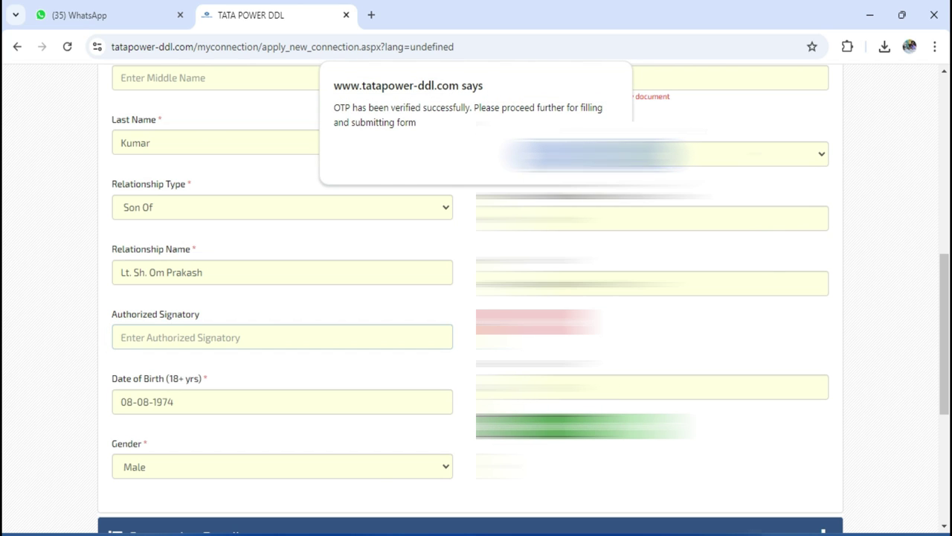
{"action": "key", "text": "Return"}
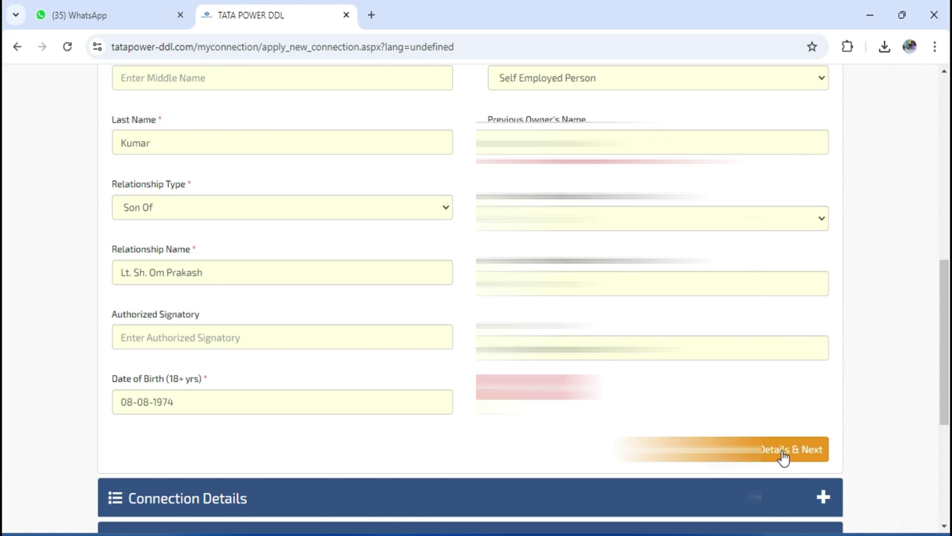
Save personal details, then set rate category Non Domestic/Commercial and sanctioned load 1 KVA
{"action": "left_click", "coordinate": [792, 449]}
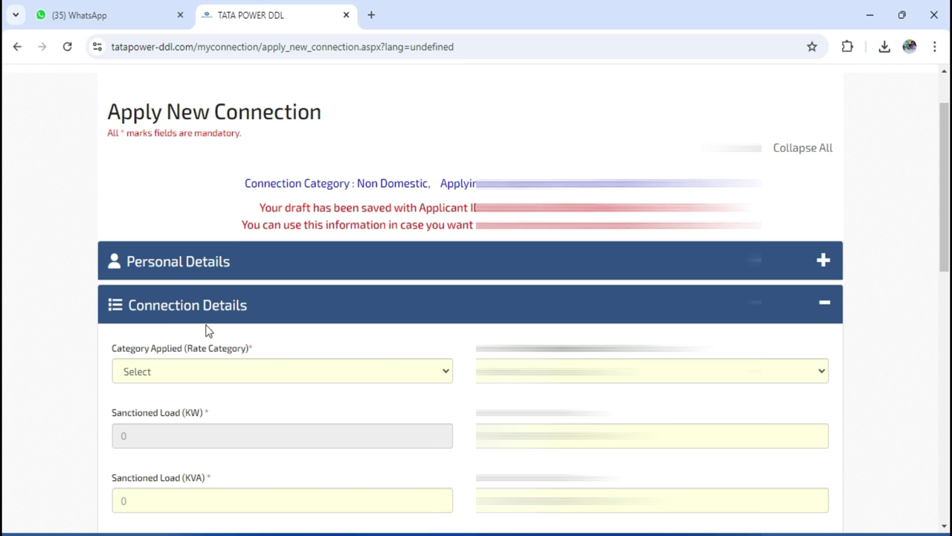
{"action": "scroll", "coordinate": [250, 387], "scroll_direction": "down", "scroll_amount": 1}
{"action": "scroll", "coordinate": [251, 384], "scroll_direction": "down", "scroll_amount": 1}
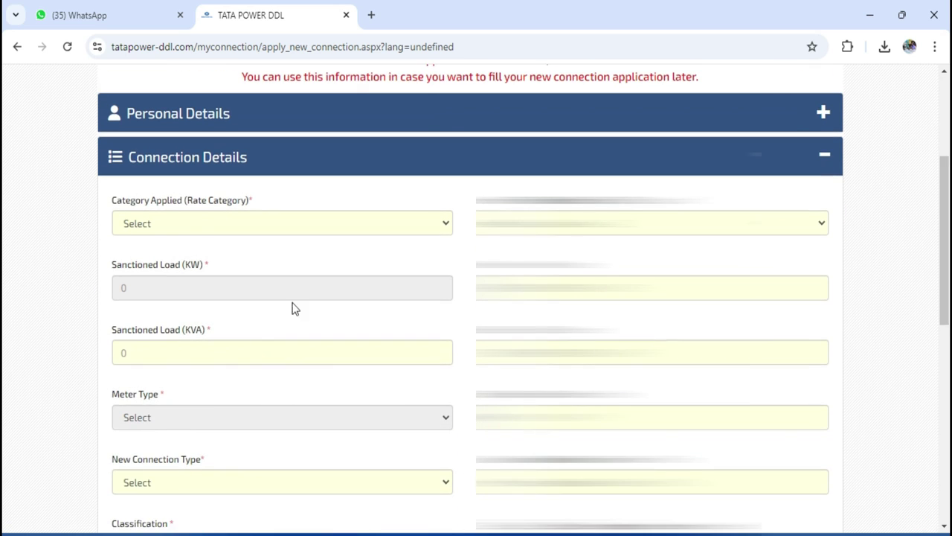
{"action": "left_click", "coordinate": [155, 227]}
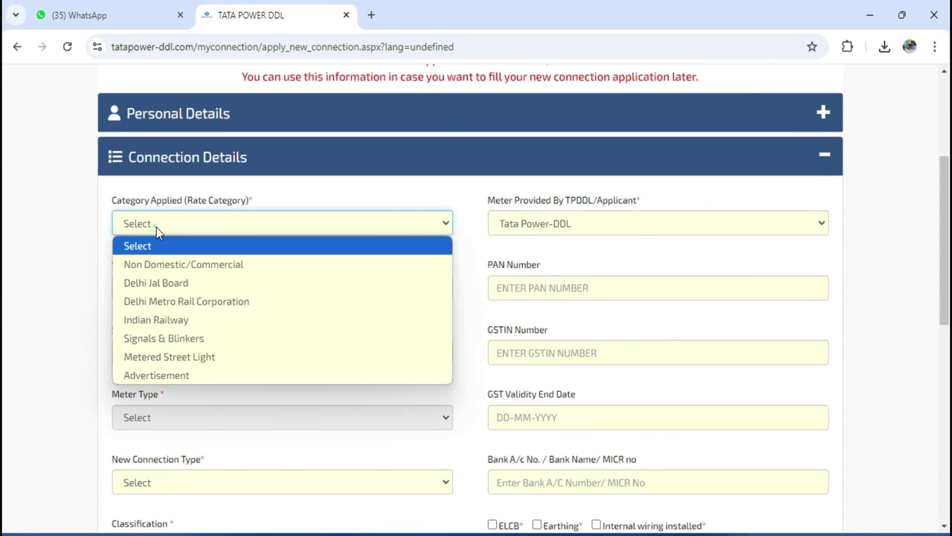
{"action": "left_click", "coordinate": [241, 269]}
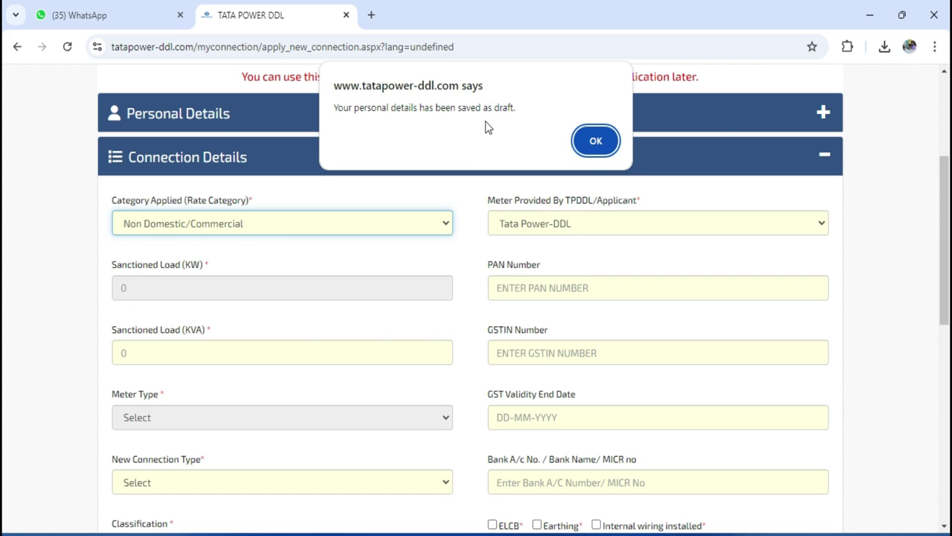
{"action": "left_click", "coordinate": [596, 141]}
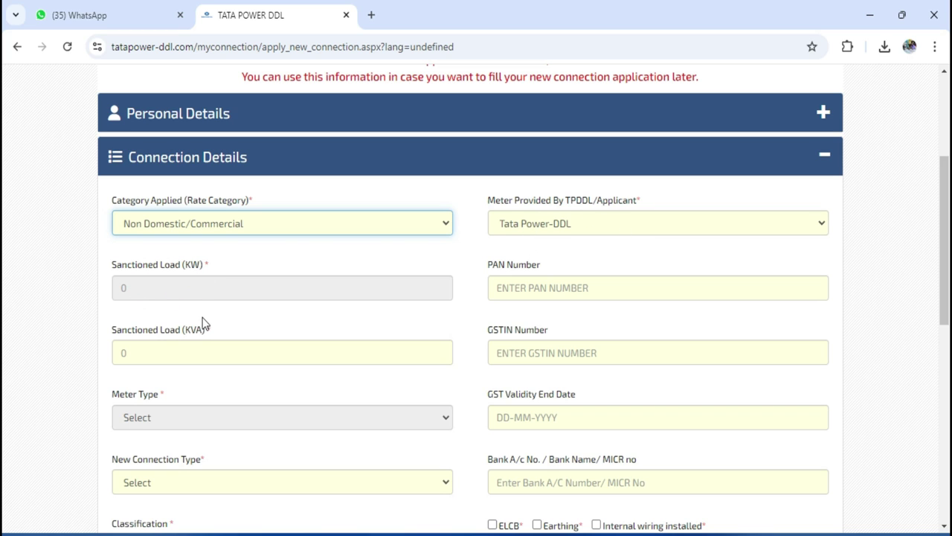
{"action": "left_click", "coordinate": [137, 352]}
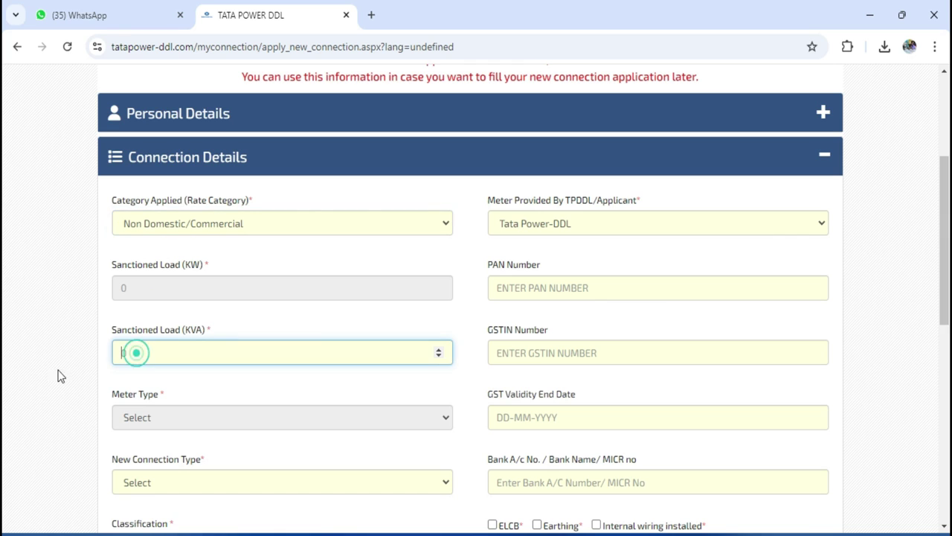
{"action": "type", "text": "1"}
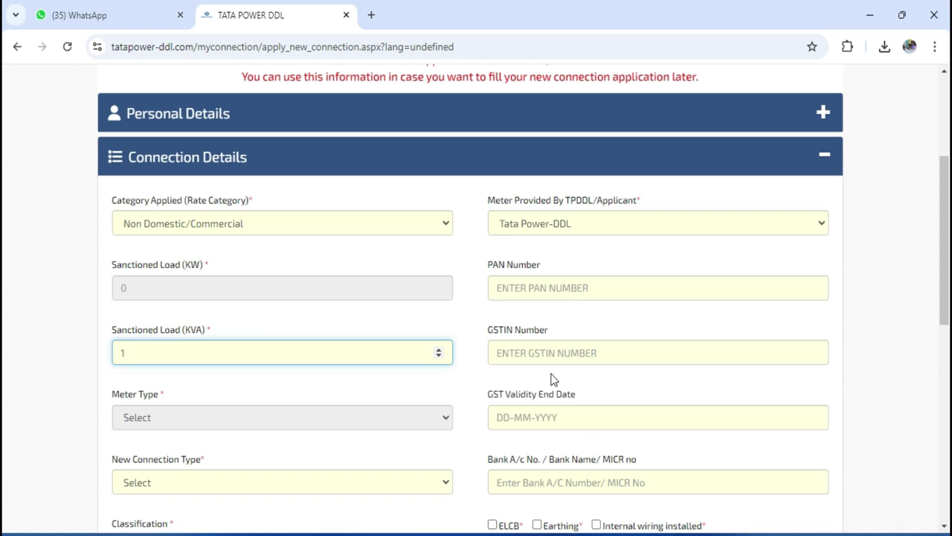
Tick ELCB, earthing and internal wiring, and set the connection type to Permanent
{"action": "scroll", "coordinate": [491, 406], "scroll_direction": "down", "scroll_amount": 2}
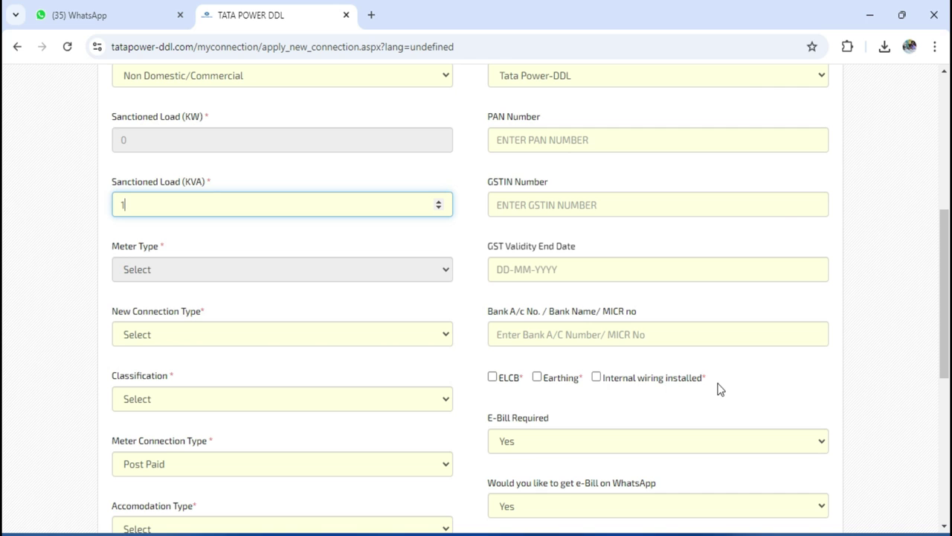
{"action": "left_click", "coordinate": [492, 376]}
{"action": "left_click", "coordinate": [537, 378]}
{"action": "left_click", "coordinate": [596, 377]}
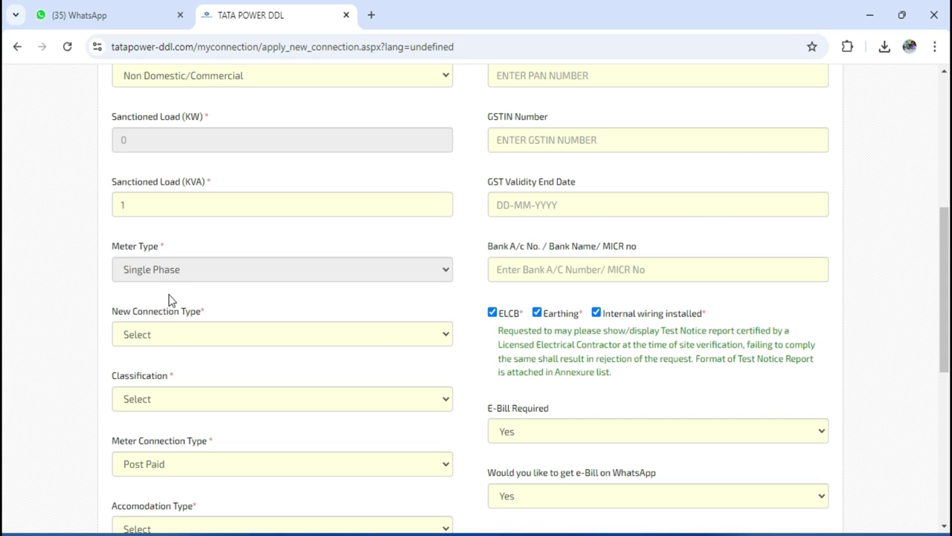
{"action": "left_click", "coordinate": [159, 271]}
{"action": "left_click", "coordinate": [152, 337]}
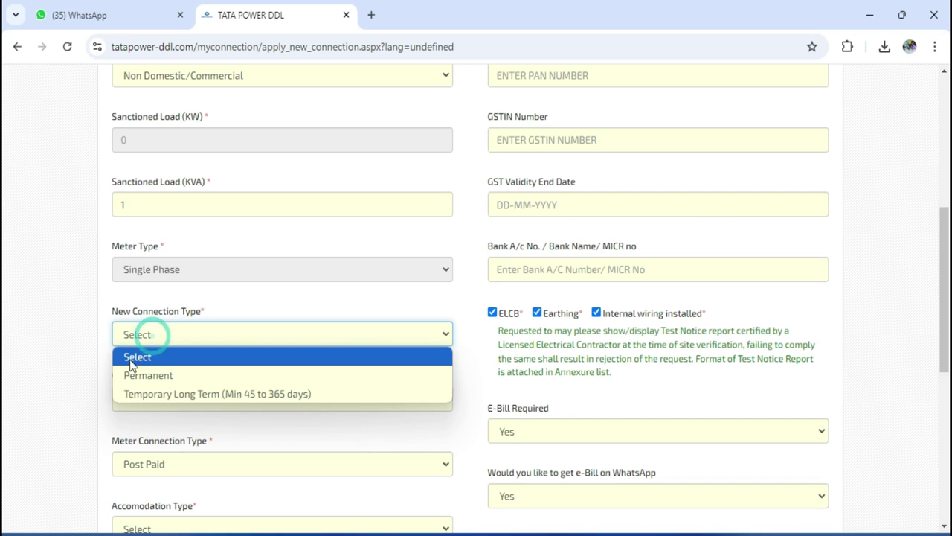
{"action": "left_click", "coordinate": [177, 377]}
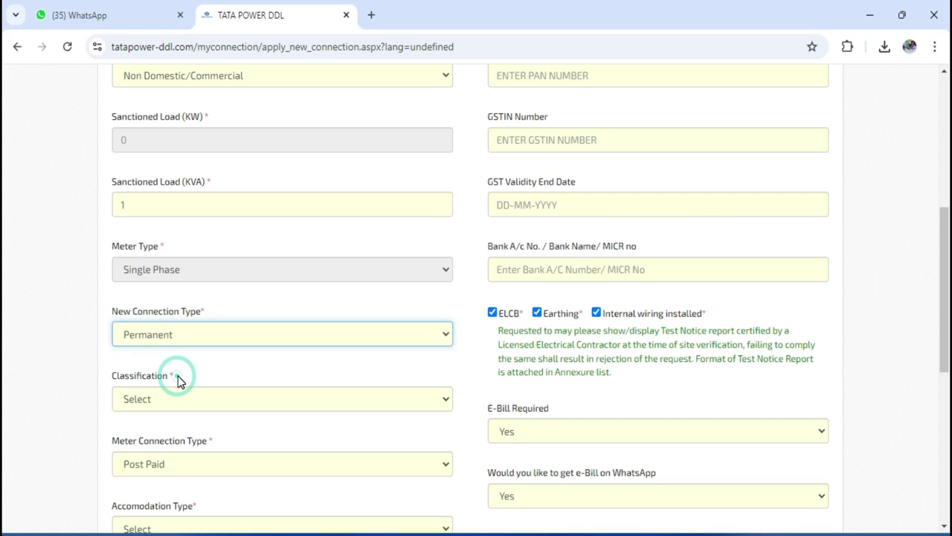
Choose Private, Post Paid and Owned, then save the connection details
{"action": "scroll", "coordinate": [178, 376], "scroll_direction": "down", "scroll_amount": 1}
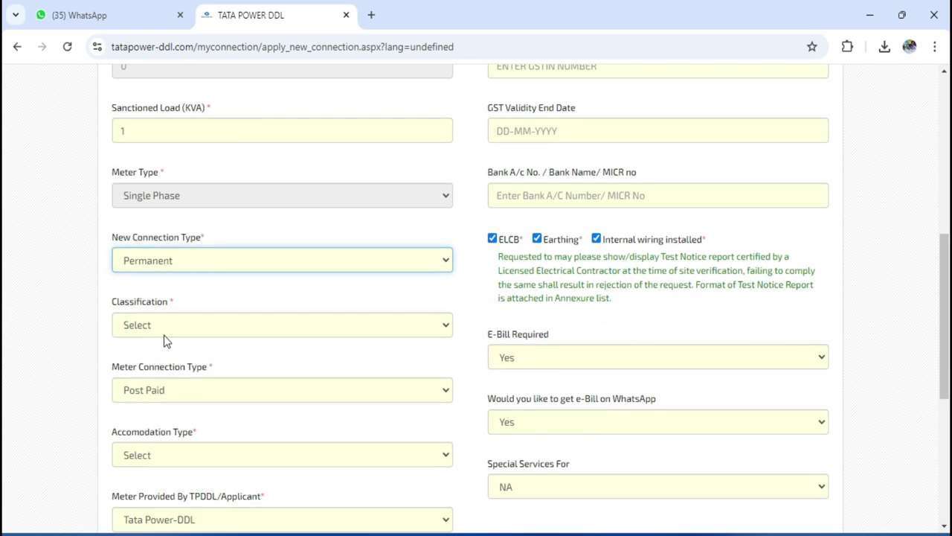
{"action": "left_click", "coordinate": [164, 331]}
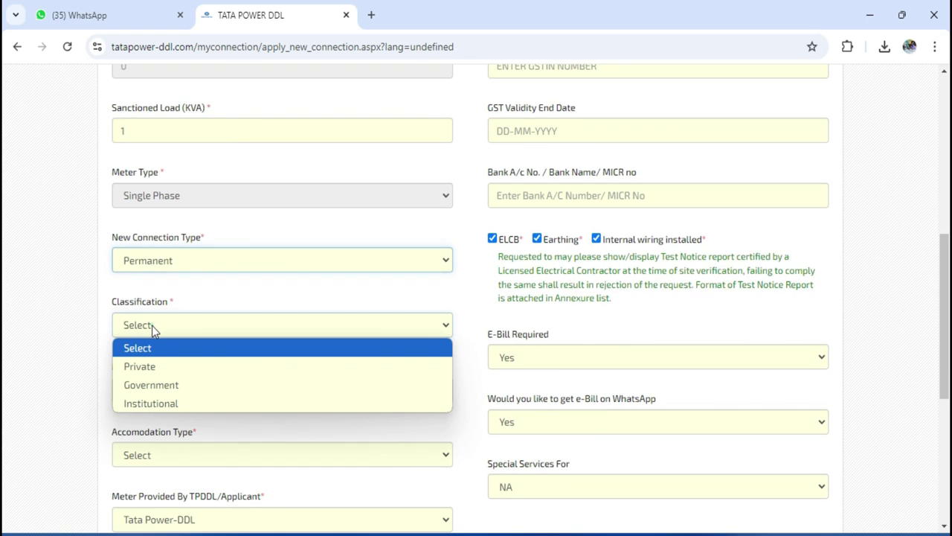
{"action": "left_click", "coordinate": [164, 368]}
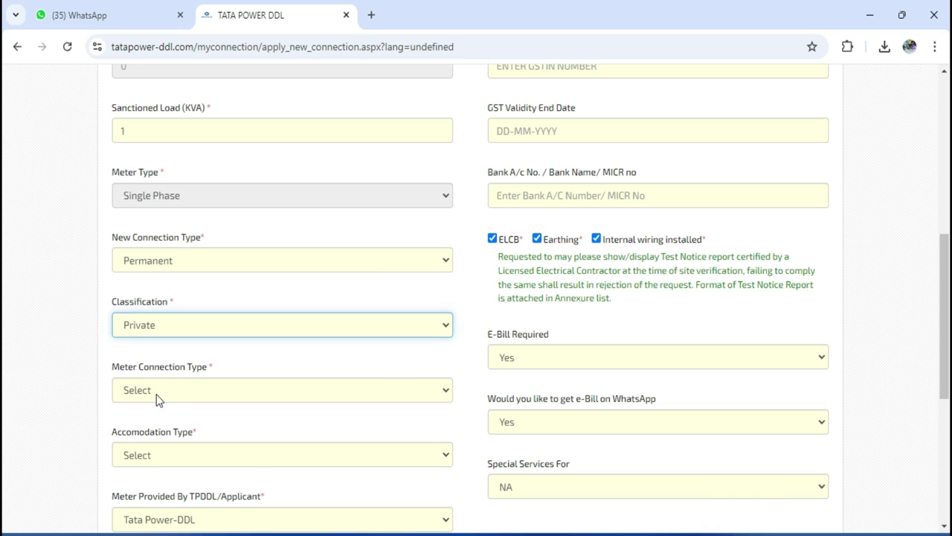
{"action": "left_click", "coordinate": [167, 399]}
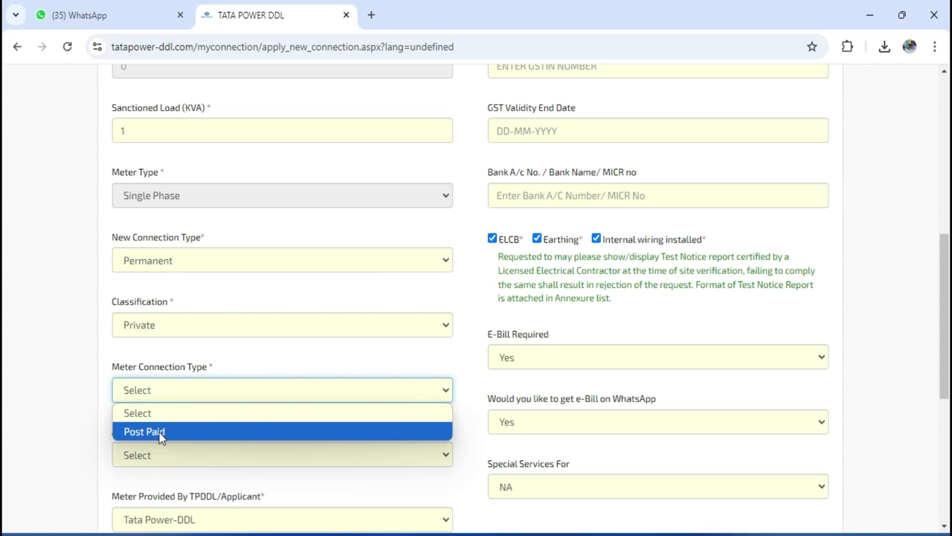
{"action": "left_click", "coordinate": [161, 432]}
{"action": "scroll", "coordinate": [193, 409], "scroll_direction": "down", "scroll_amount": 1}
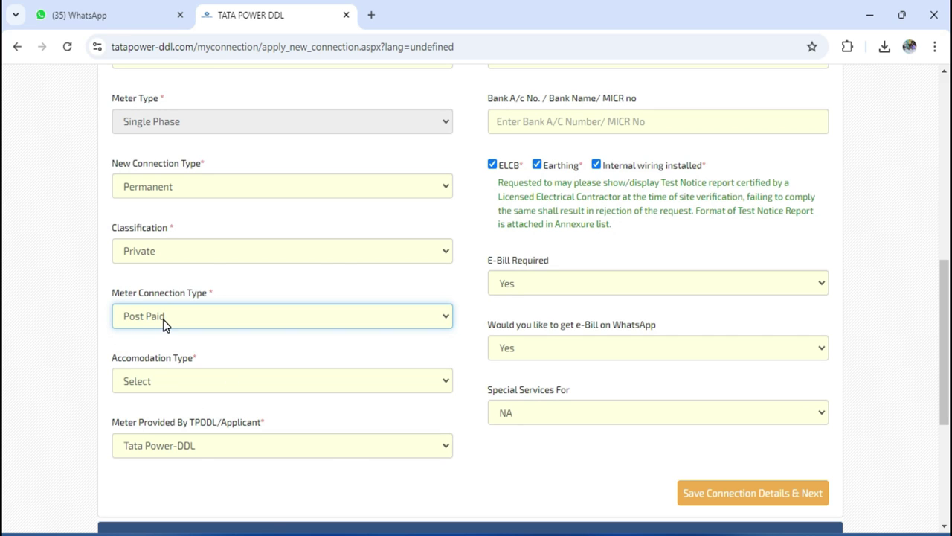
{"action": "left_click", "coordinate": [176, 381]}
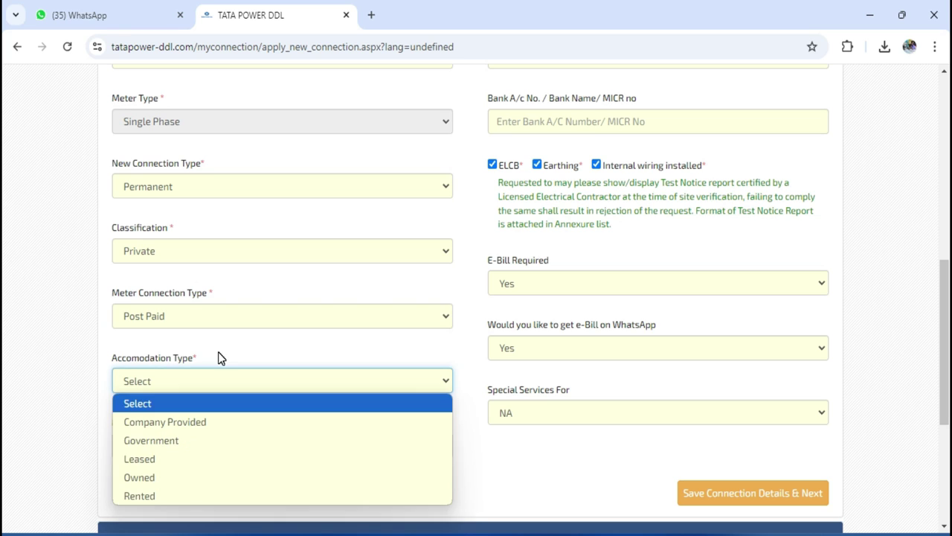
{"action": "left_click", "coordinate": [158, 482]}
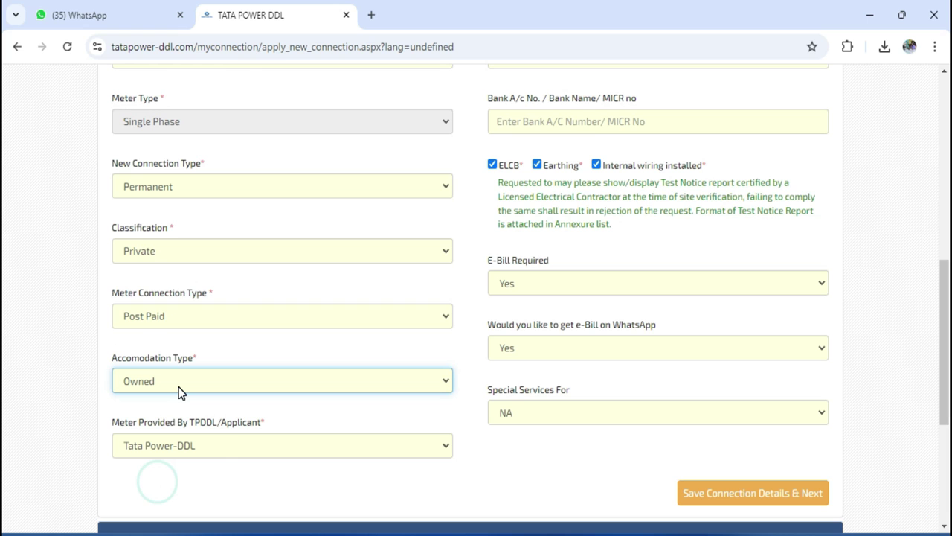
{"action": "scroll", "coordinate": [211, 458], "scroll_direction": "down", "scroll_amount": 1}
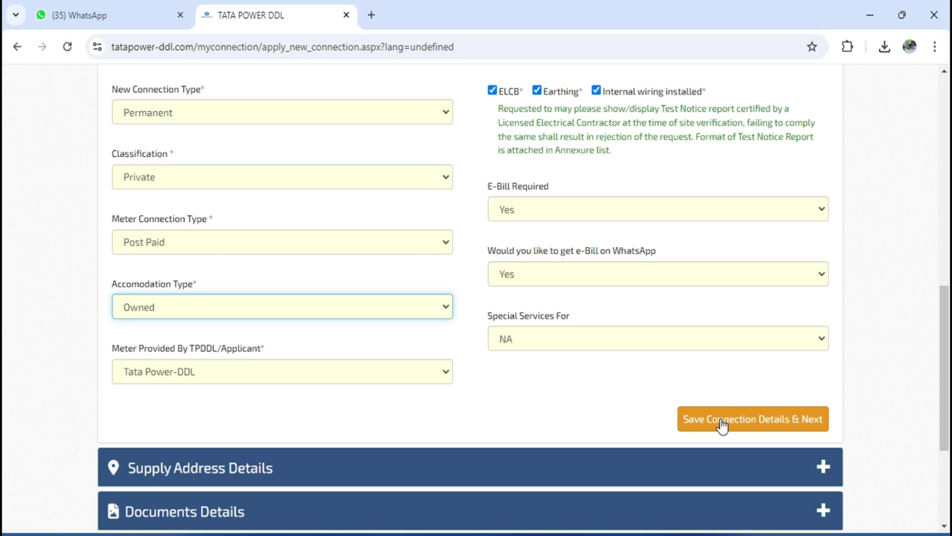
{"action": "left_click", "coordinate": [746, 423]}
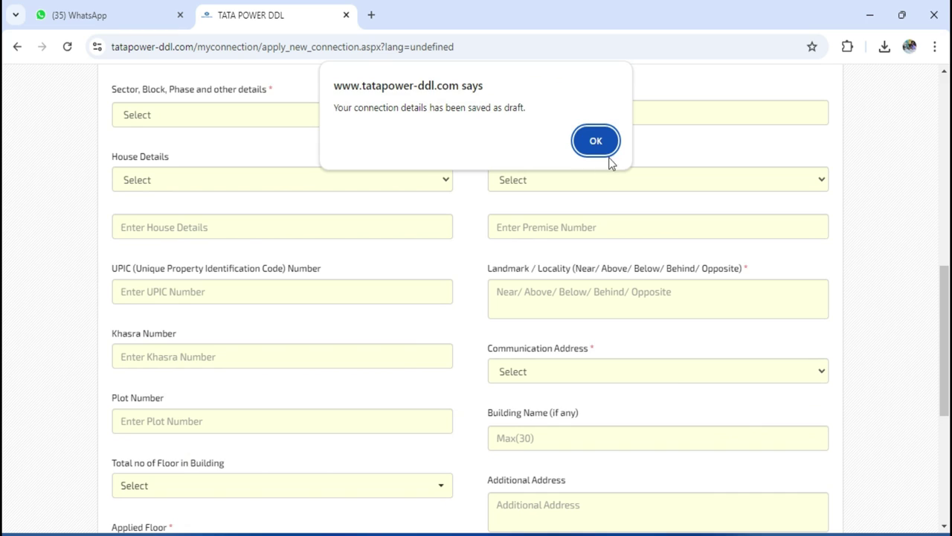
Keep GROUND floor, LEFT portion and IN SQYD area unit, with 200 total area
{"action": "left_click", "coordinate": [596, 141]}
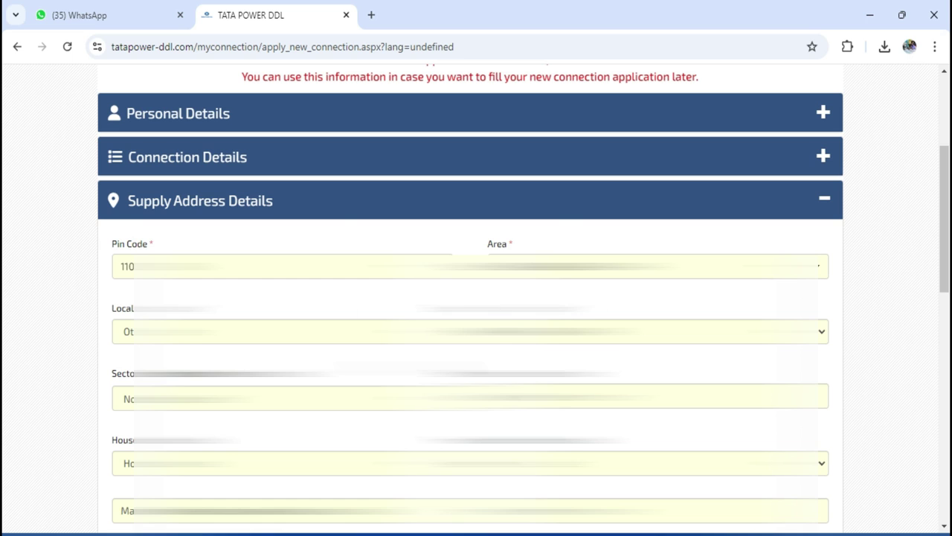
{"action": "scroll", "coordinate": [476, 298], "scroll_direction": "down", "scroll_amount": 4}
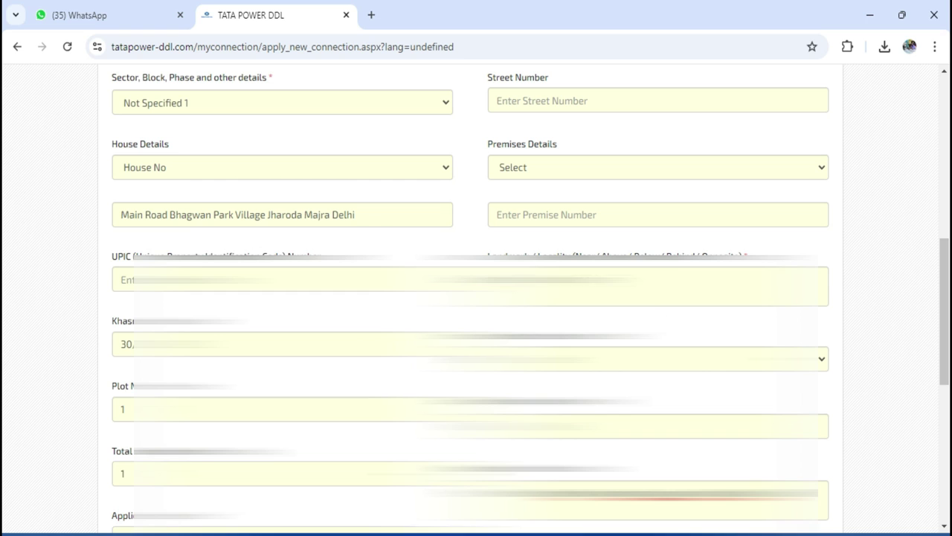
{"action": "scroll", "coordinate": [476, 297], "scroll_direction": "down", "scroll_amount": 2}
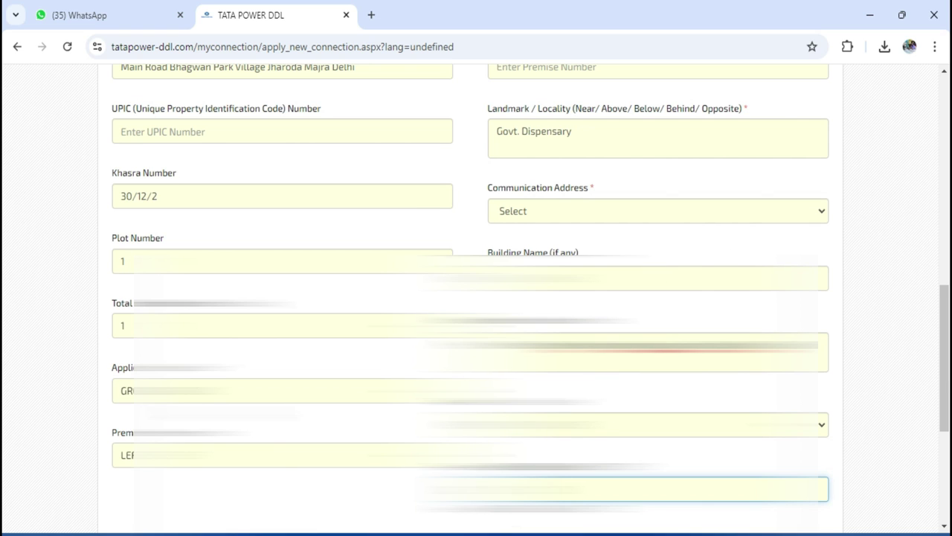
{"action": "left_click", "coordinate": [175, 391]}
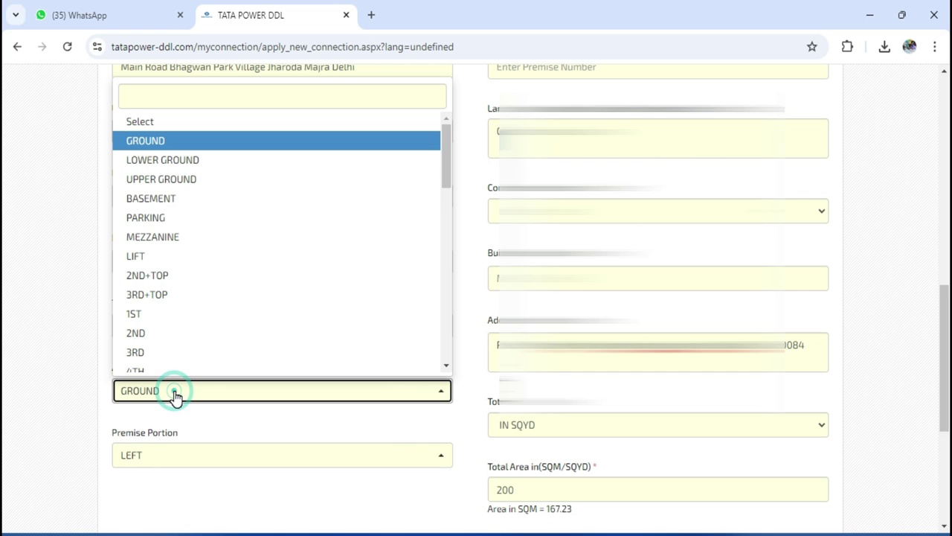
{"action": "left_click", "coordinate": [144, 140]}
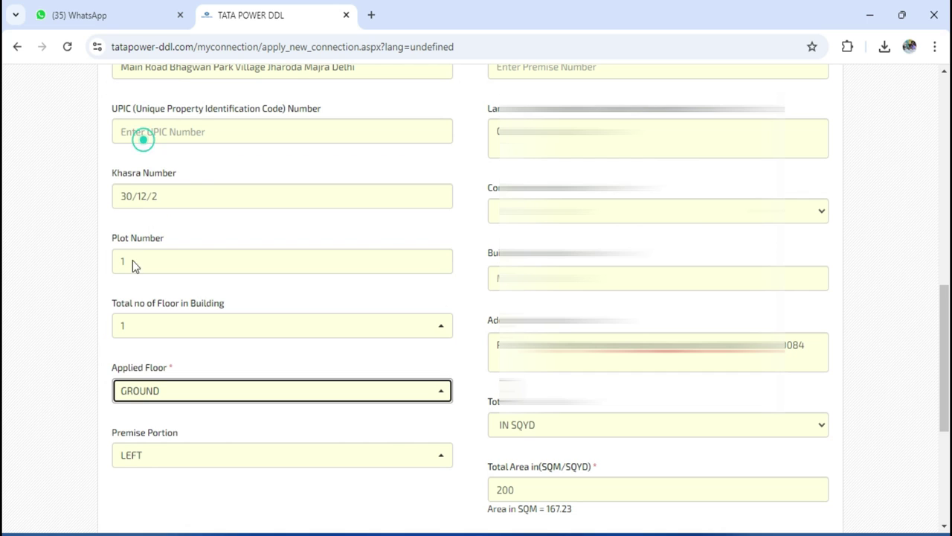
{"action": "left_click", "coordinate": [170, 453]}
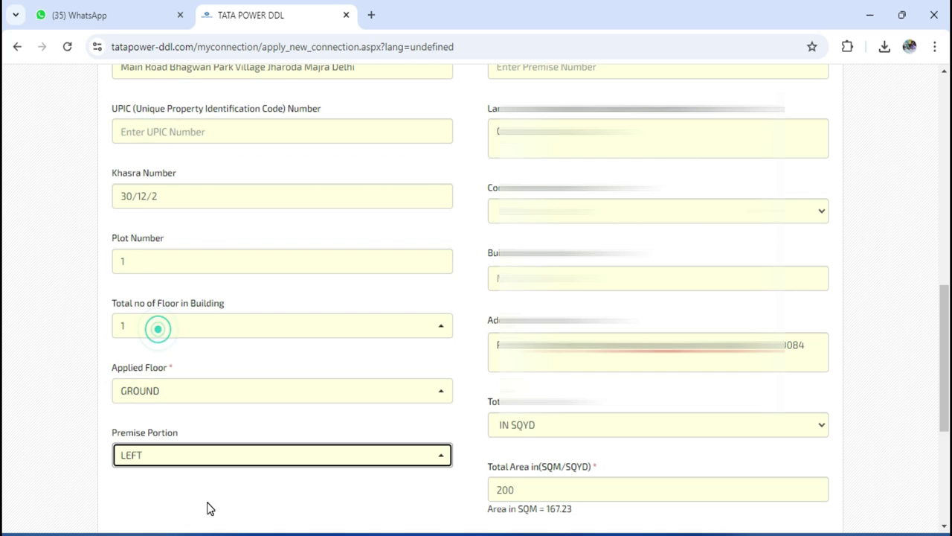
{"action": "left_click", "coordinate": [148, 456]}
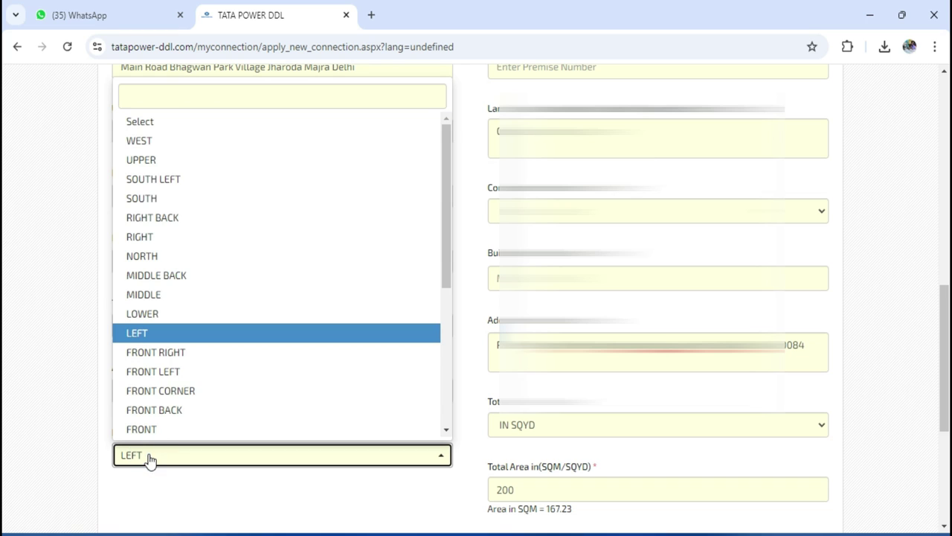
{"action": "left_click", "coordinate": [161, 341]}
{"action": "key", "text": "Tab"}
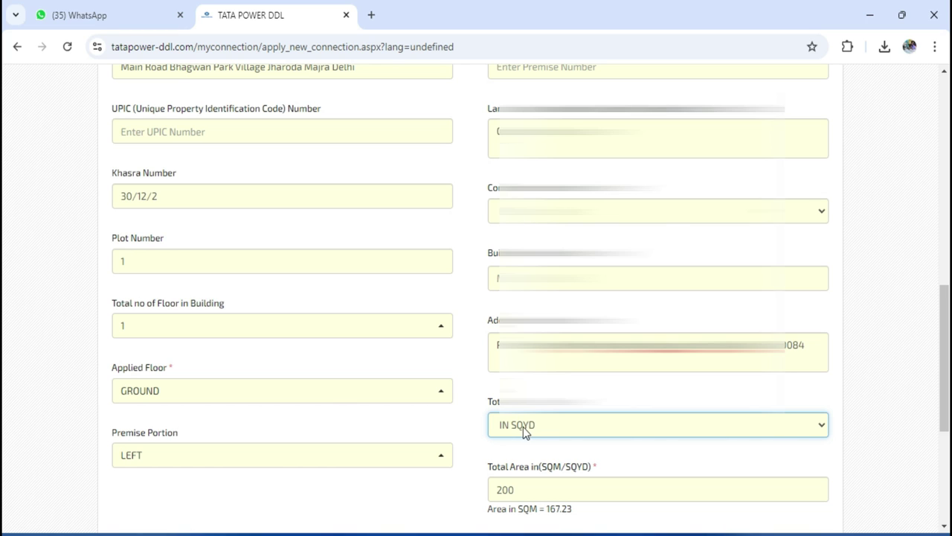
{"action": "left_click", "coordinate": [524, 425]}
{"action": "left_click", "coordinate": [537, 465]}
{"action": "double_click", "coordinate": [524, 489]}
Set the empty required address dropdown to its second option and save the address draft
{"action": "scroll", "coordinate": [425, 509], "scroll_direction": "down", "scroll_amount": 1}
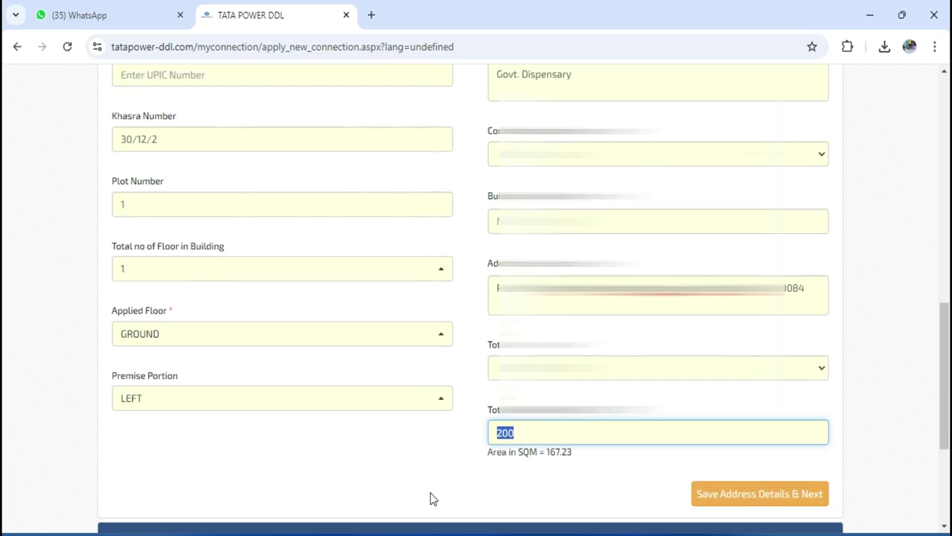
{"action": "scroll", "coordinate": [432, 498], "scroll_direction": "down", "scroll_amount": 1}
{"action": "key", "text": "Return"}
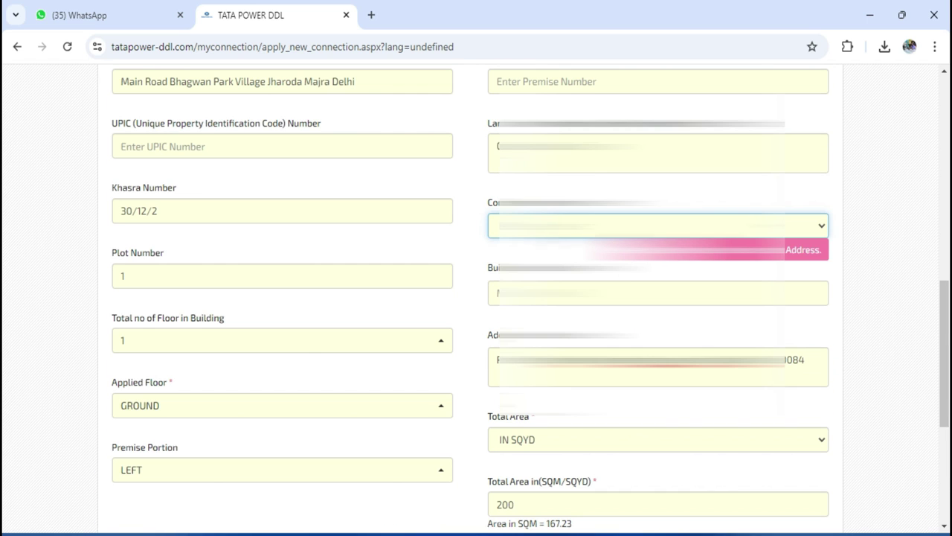
{"action": "key", "text": "alt+Down"}
{"action": "key", "text": "Down"}
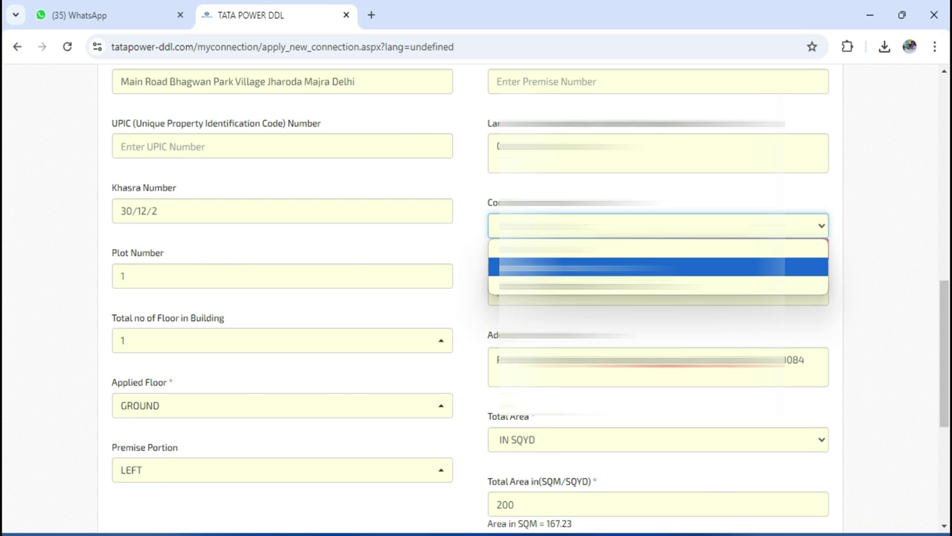
{"action": "key", "text": "Return"}
{"action": "scroll", "coordinate": [730, 419], "scroll_direction": "down", "scroll_amount": 3}
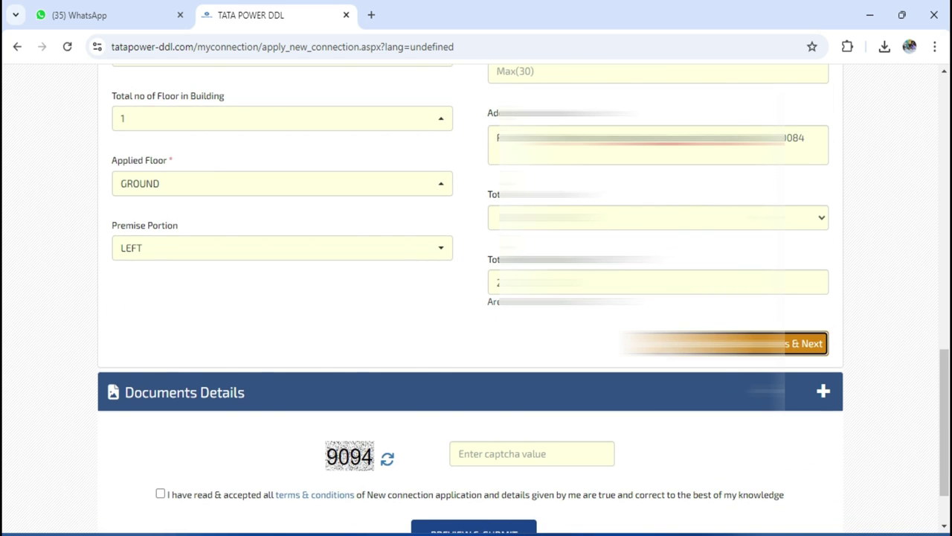
{"action": "left_click", "coordinate": [733, 343]}
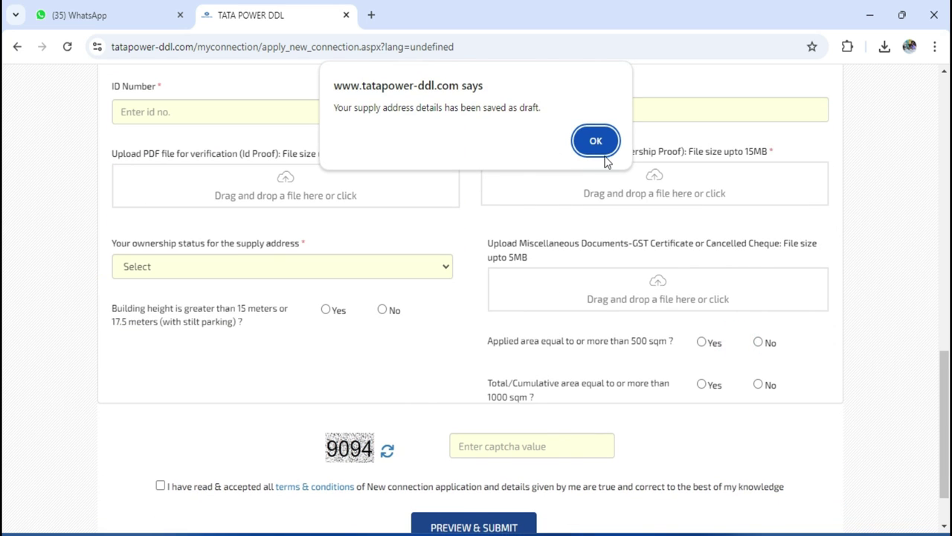
Paste the neighbouring premise CA number into its field
{"action": "left_click", "coordinate": [591, 141]}
{"action": "scroll", "coordinate": [507, 305], "scroll_direction": "up", "scroll_amount": 4}
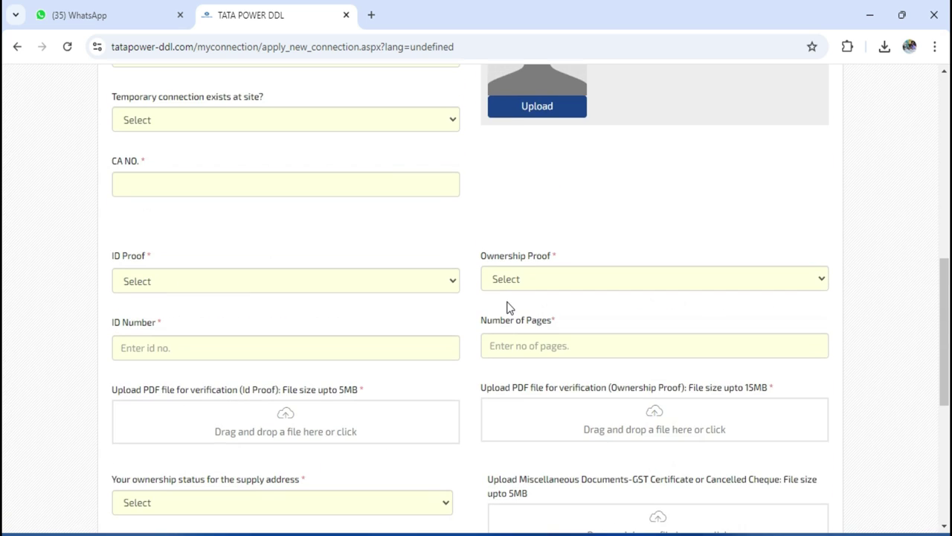
{"action": "scroll", "coordinate": [507, 306], "scroll_direction": "up", "scroll_amount": 3}
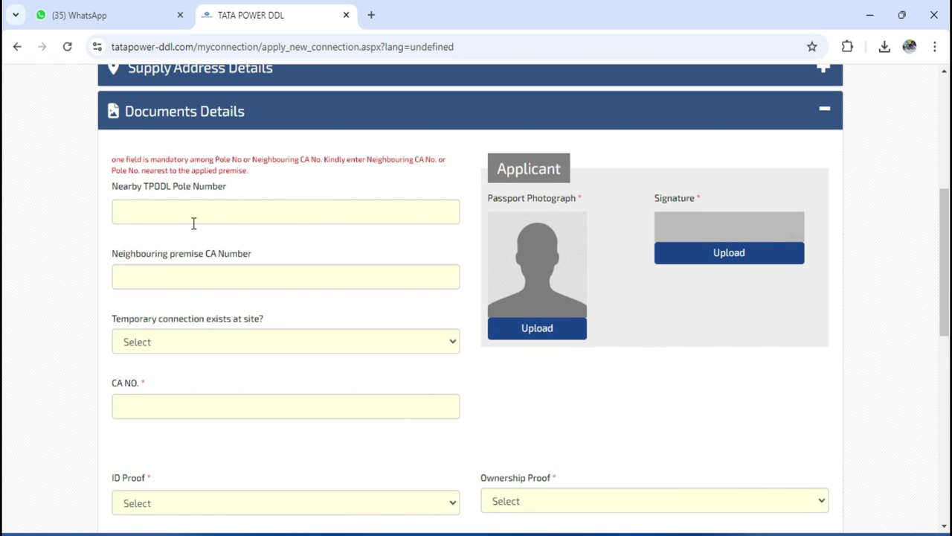
{"action": "left_click", "coordinate": [148, 215]}
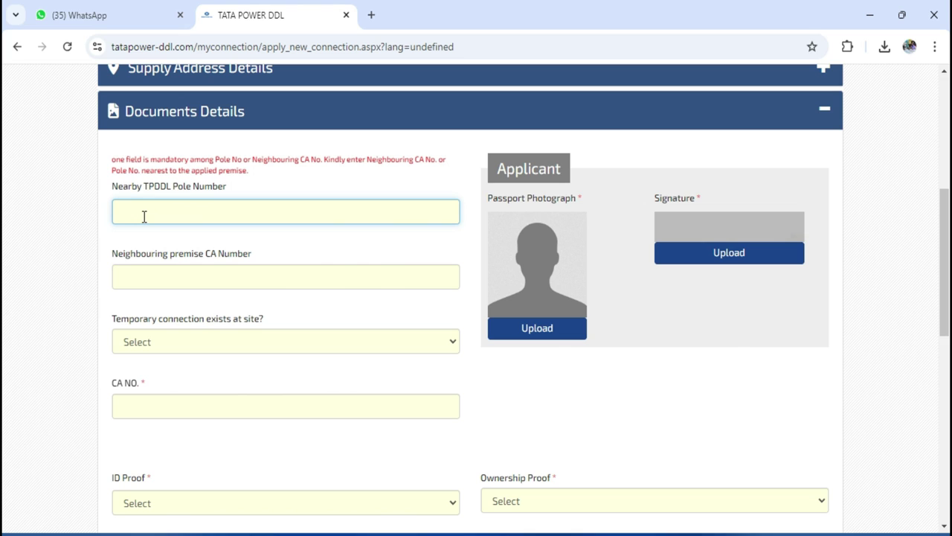
{"action": "left_click", "coordinate": [144, 279]}
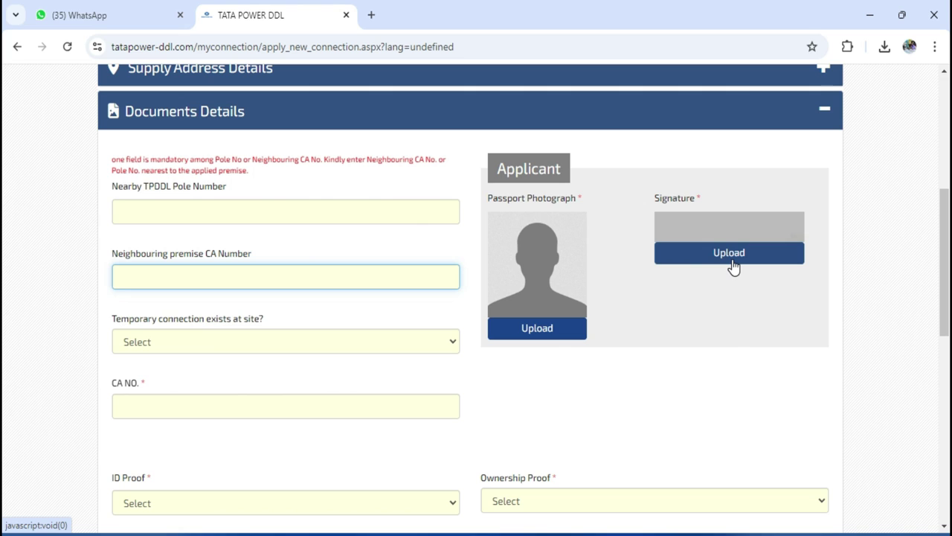
{"action": "key", "text": "ctrl+v"}
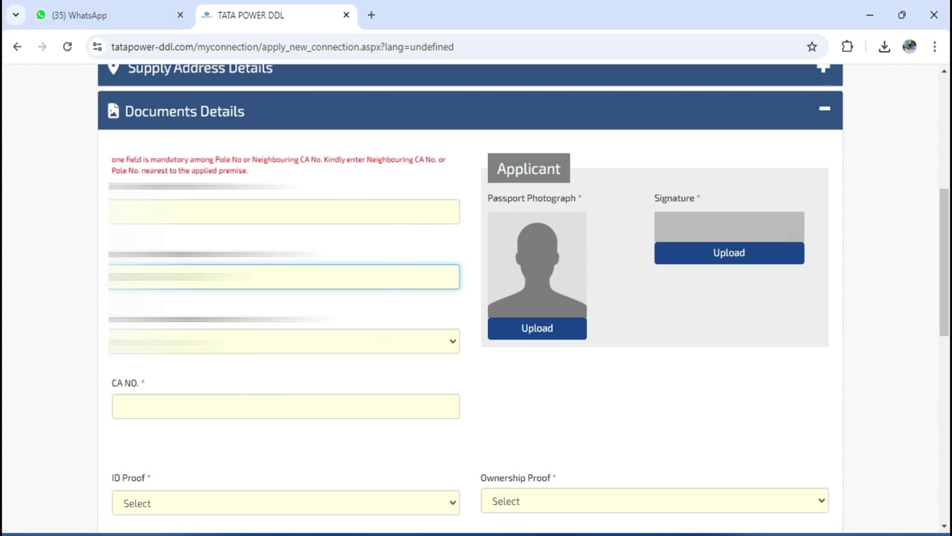
Set 'Temporary connection exists at site' to No
{"action": "left_click", "coordinate": [142, 341]}
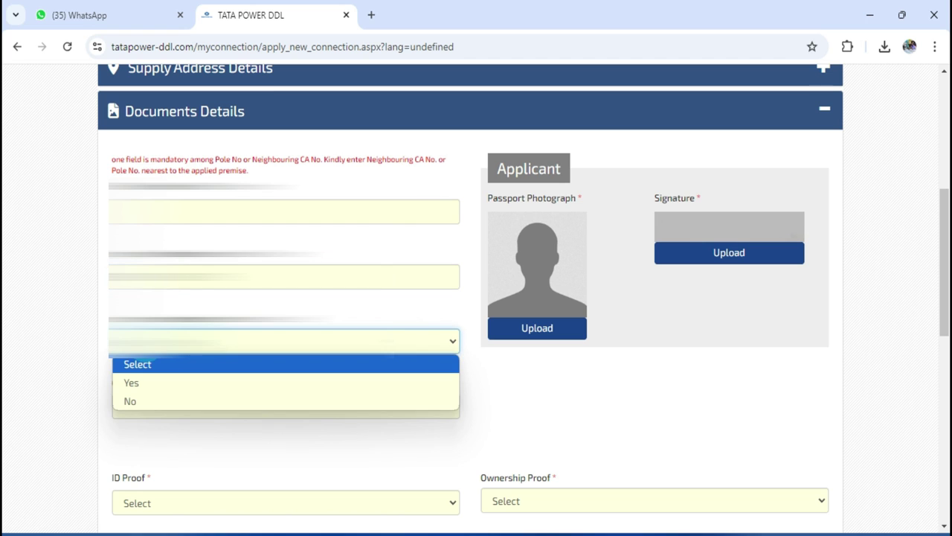
{"action": "left_click", "coordinate": [134, 402]}
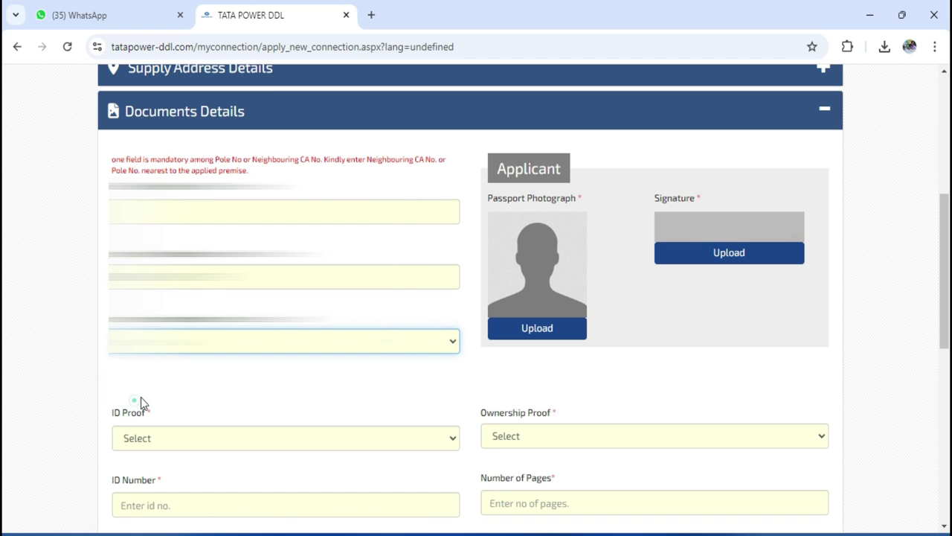
{"action": "scroll", "coordinate": [197, 346], "scroll_direction": "down", "scroll_amount": 2}
{"action": "left_click", "coordinate": [186, 292]}
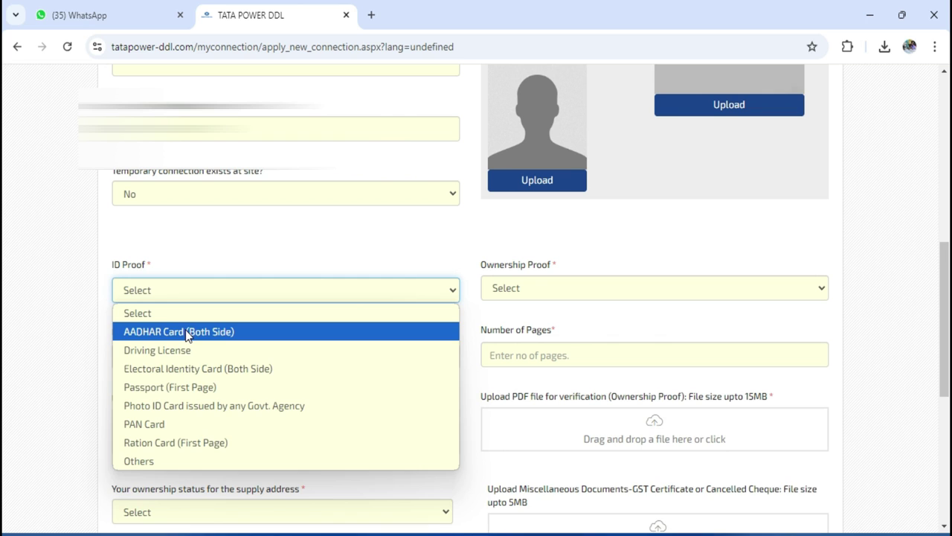
Choose AADHAR Card (Both Side) and GPA/Sale Deed/Conveyance Deed, entering the ID number and 13 pages
{"action": "left_click", "coordinate": [188, 336]}
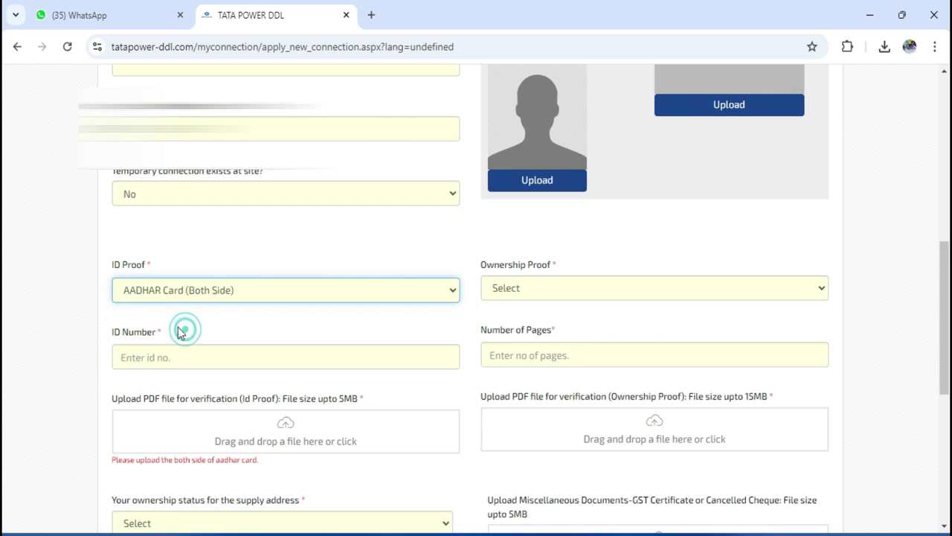
{"action": "left_click", "coordinate": [527, 292]}
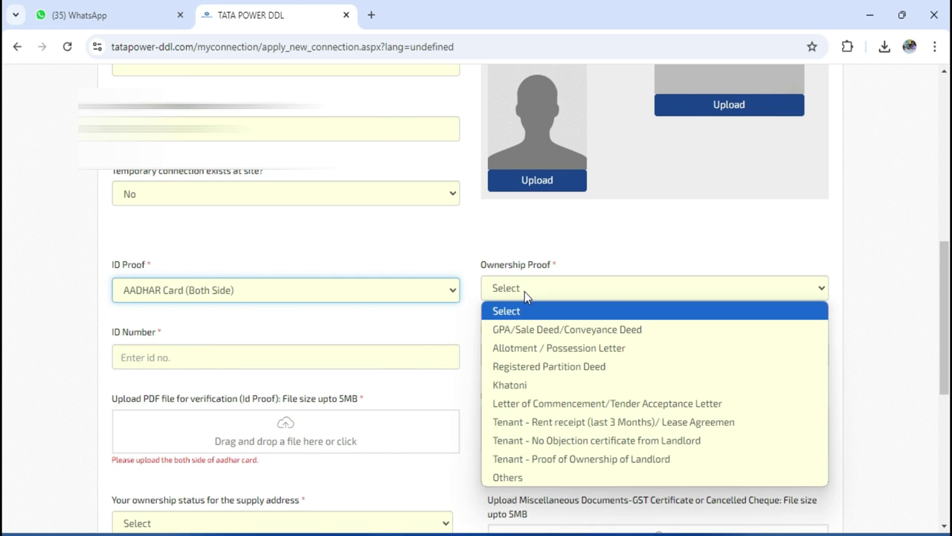
{"action": "left_click", "coordinate": [553, 331]}
{"action": "left_click", "coordinate": [148, 356]}
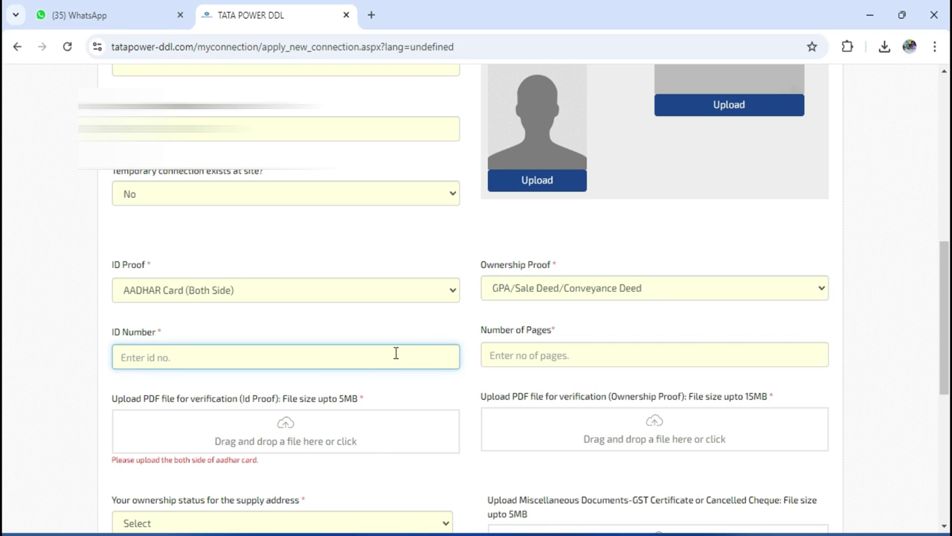
{"action": "key", "text": "Tab"}
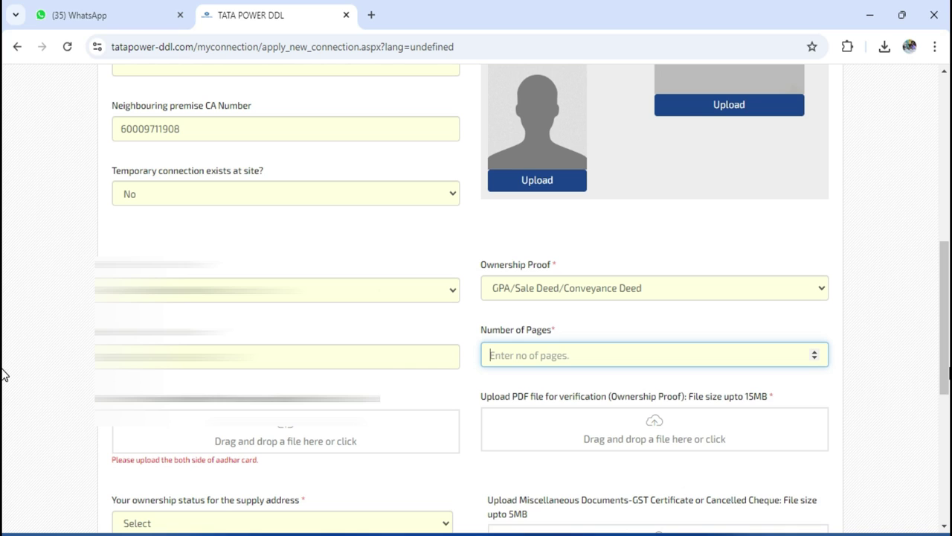
{"action": "type", "text": "13"}
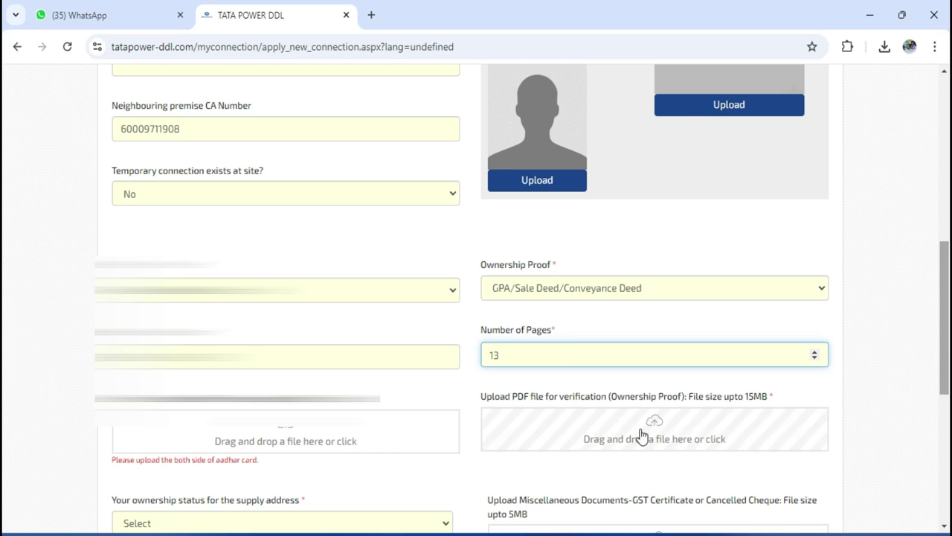
{"action": "scroll", "coordinate": [416, 395], "scroll_direction": "down", "scroll_amount": 1}
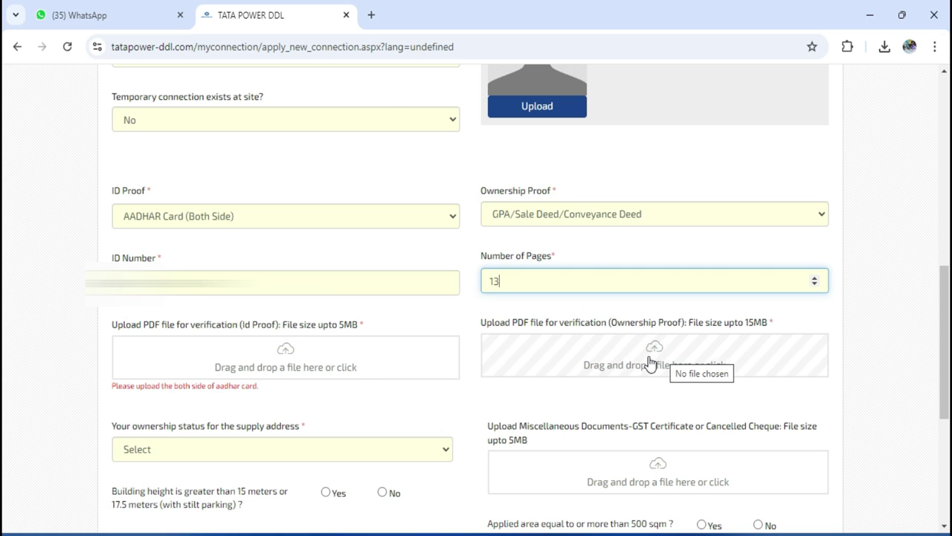
Attach the ownership deed PDF, then search Google for 'i love pdf' in a new tab
{"action": "left_click_drag", "start_coordinate": [650, 362], "coordinate": [648, 357]}
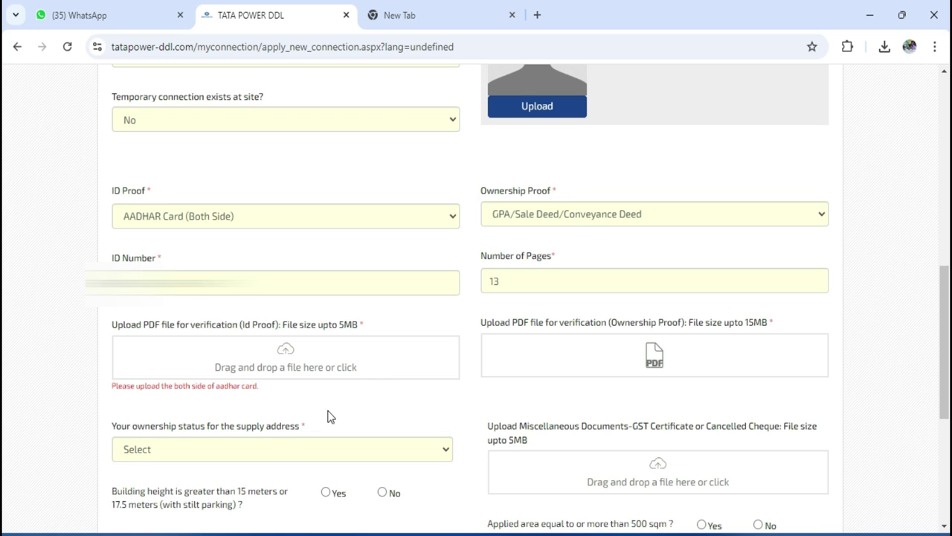
{"action": "left_click", "coordinate": [400, 15]}
{"action": "type", "text": "g"}
{"action": "key", "text": "Return"}
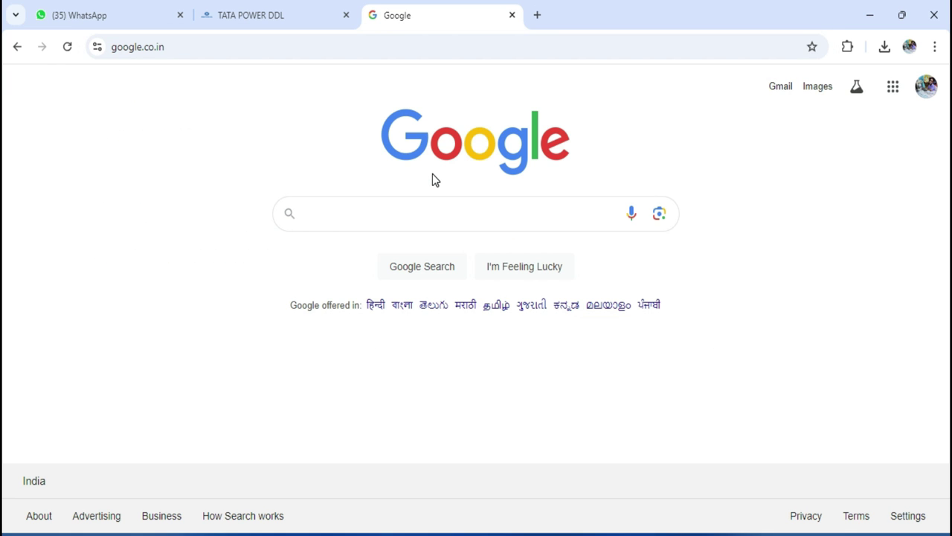
{"action": "type", "text": "i love"}
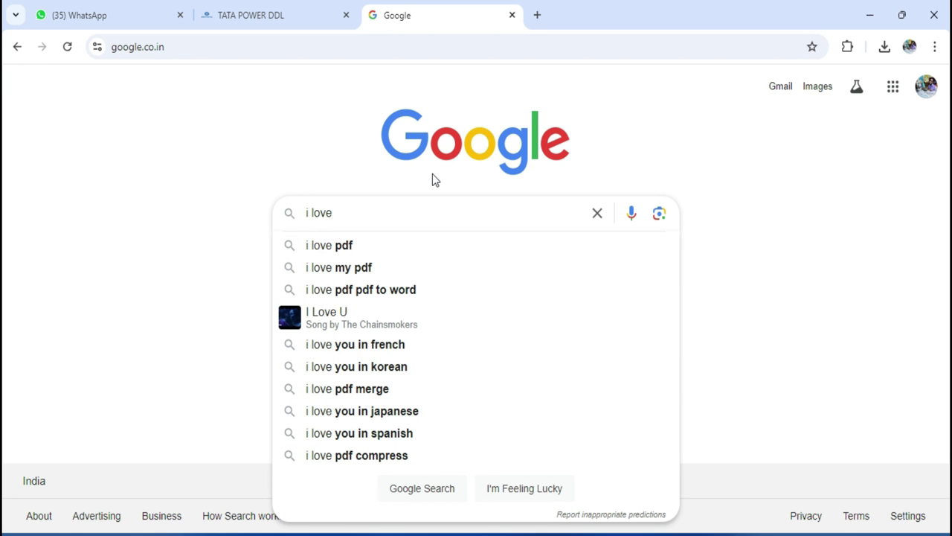
{"action": "type", "text": " pdf"}
{"action": "key", "text": "Return"}
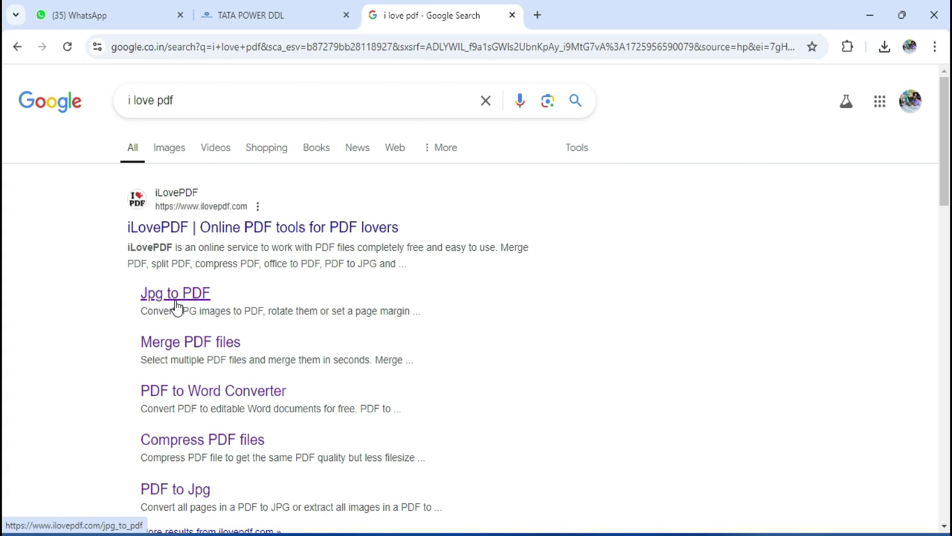
Convert the Aadhaar card image from Downloads to a PDF with iLovePDF's JPG to PDF and download it
{"action": "left_click", "coordinate": [191, 296]}
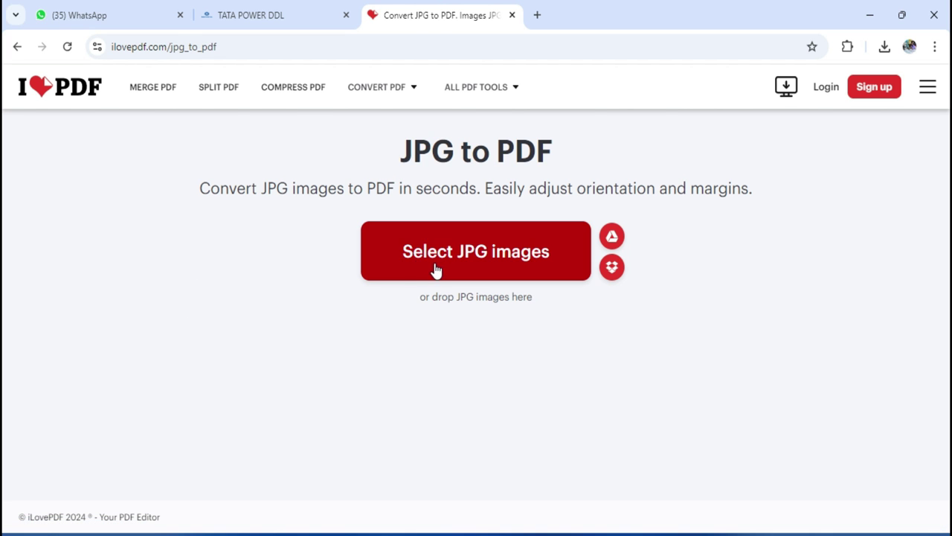
{"action": "left_click", "coordinate": [461, 262]}
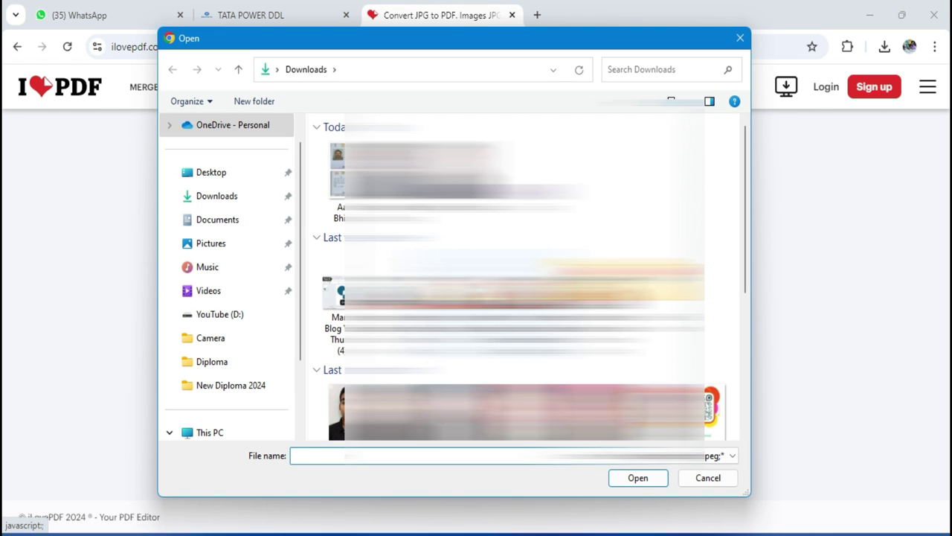
{"action": "left_click", "coordinate": [337, 171]}
{"action": "left_click", "coordinate": [638, 478]}
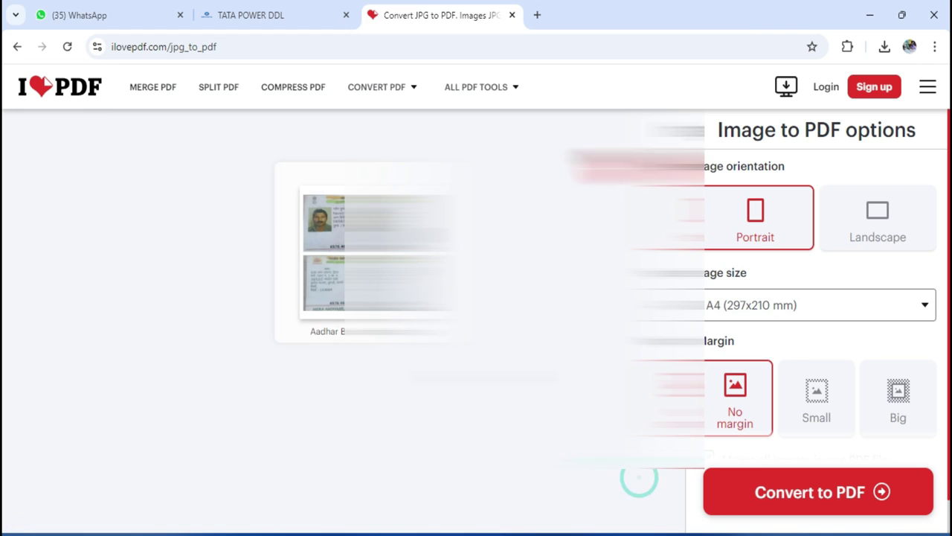
{"action": "left_click", "coordinate": [815, 500]}
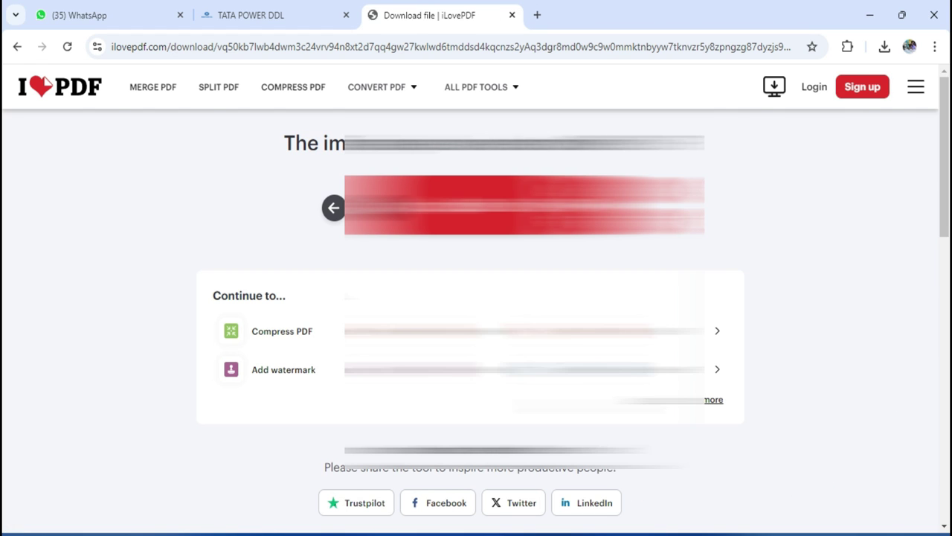
{"action": "left_click", "coordinate": [437, 211]}
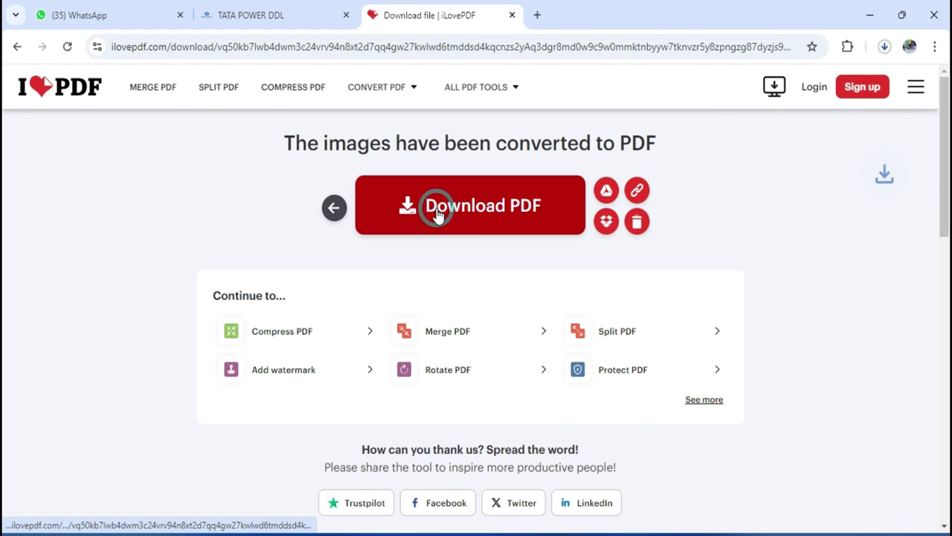
{"action": "scroll", "coordinate": [575, 298], "scroll_direction": "down", "scroll_amount": 5}
{"action": "scroll", "coordinate": [575, 298], "scroll_direction": "down", "scroll_amount": 3}
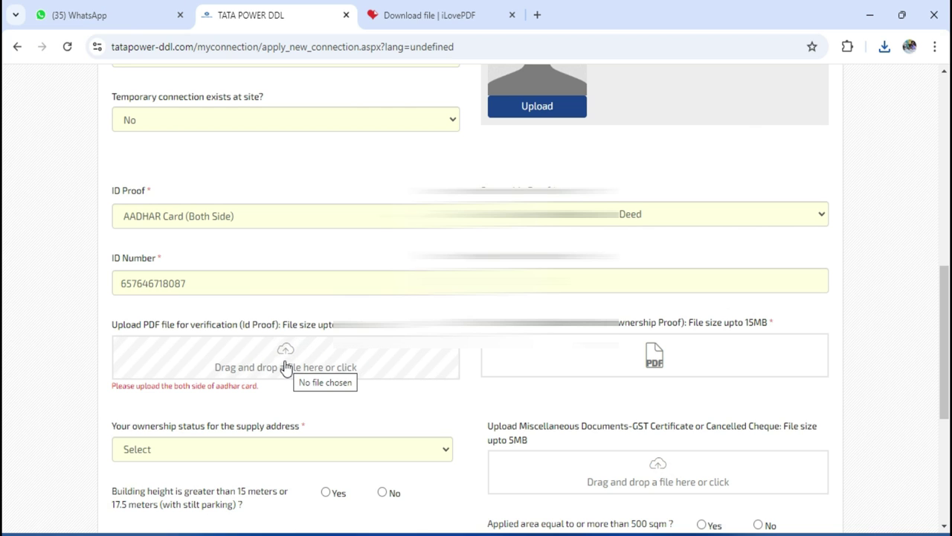
Back on the form's ID proof upload, scroll up to the applicant photograph and signature panel
{"action": "left_click", "coordinate": [285, 366]}
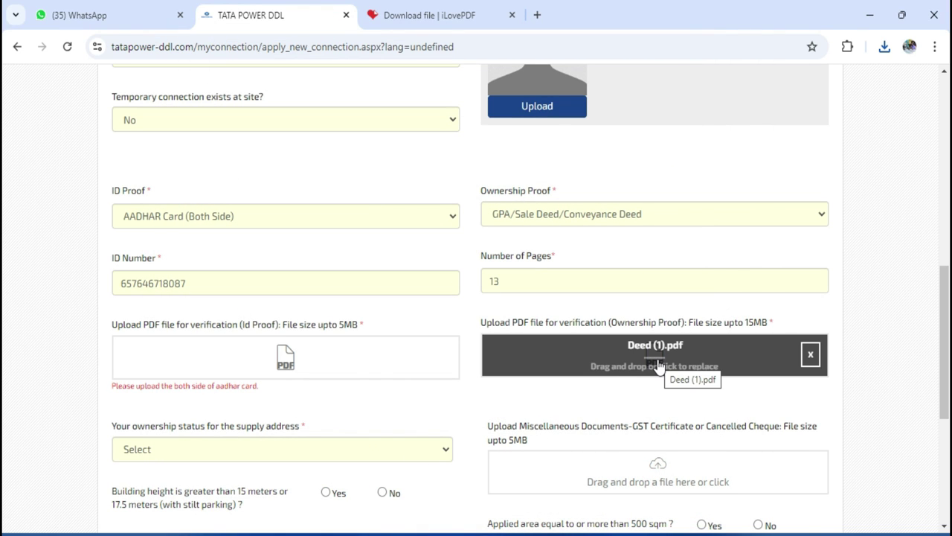
{"action": "scroll", "coordinate": [344, 385], "scroll_direction": "down", "scroll_amount": 2}
{"action": "scroll", "coordinate": [447, 380], "scroll_direction": "up", "scroll_amount": 2}
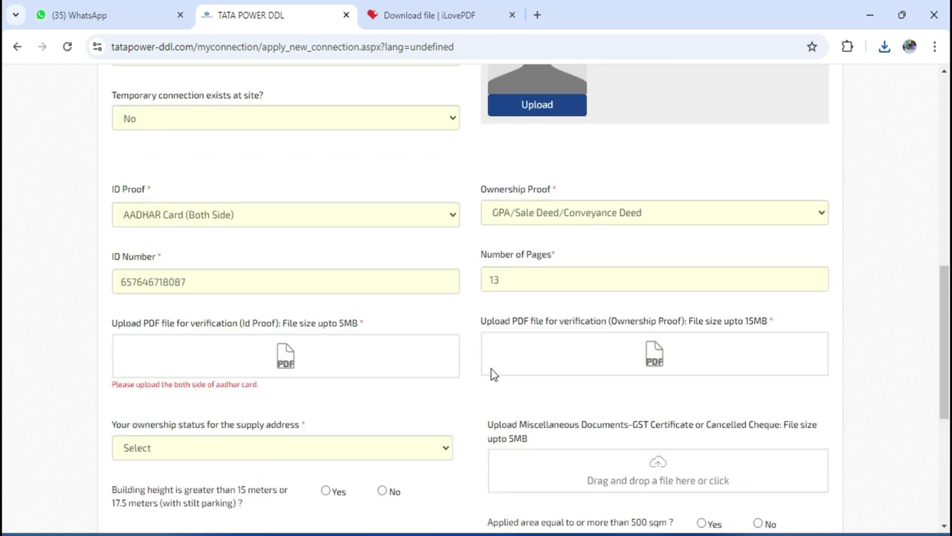
{"action": "scroll", "coordinate": [493, 374], "scroll_direction": "up", "scroll_amount": 2}
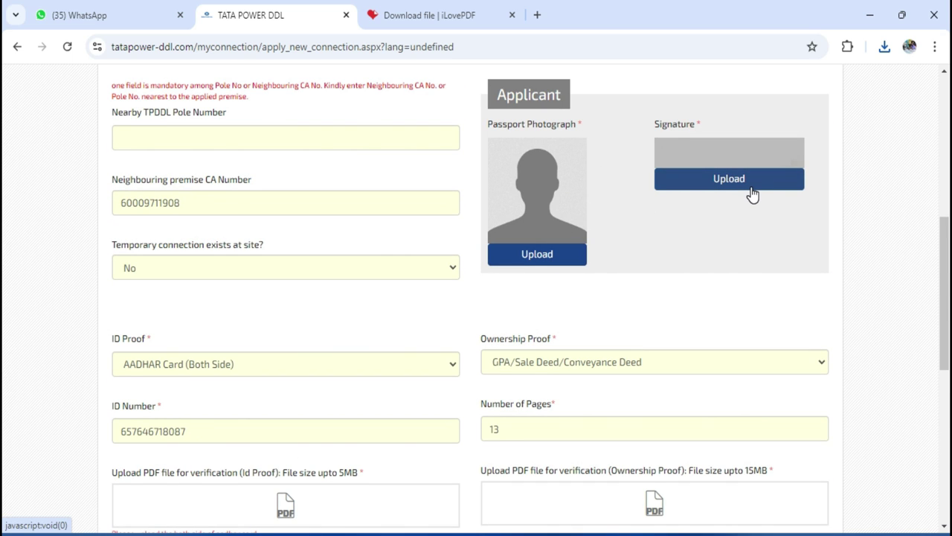
Upload 'bHIYA jl2.jpg' as the applicant's passport-size photograph
{"action": "left_click", "coordinate": [535, 256]}
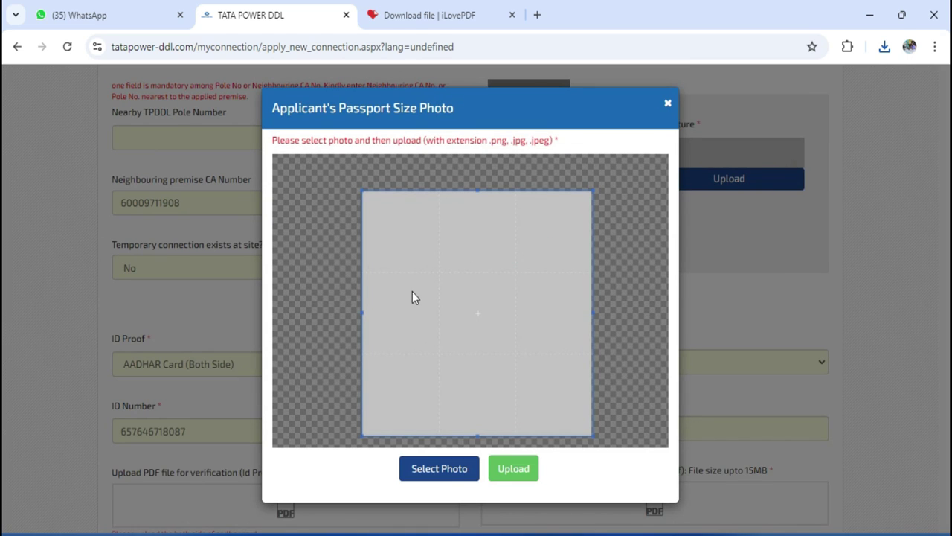
{"action": "left_click", "coordinate": [442, 469]}
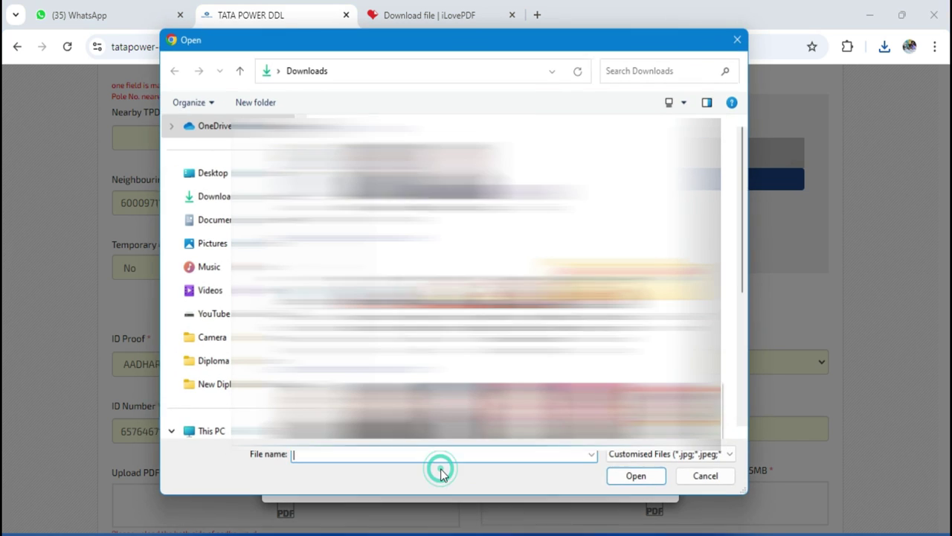
{"action": "type", "text": "bHIYA jl2.jpg"}
{"action": "left_click", "coordinate": [638, 478]}
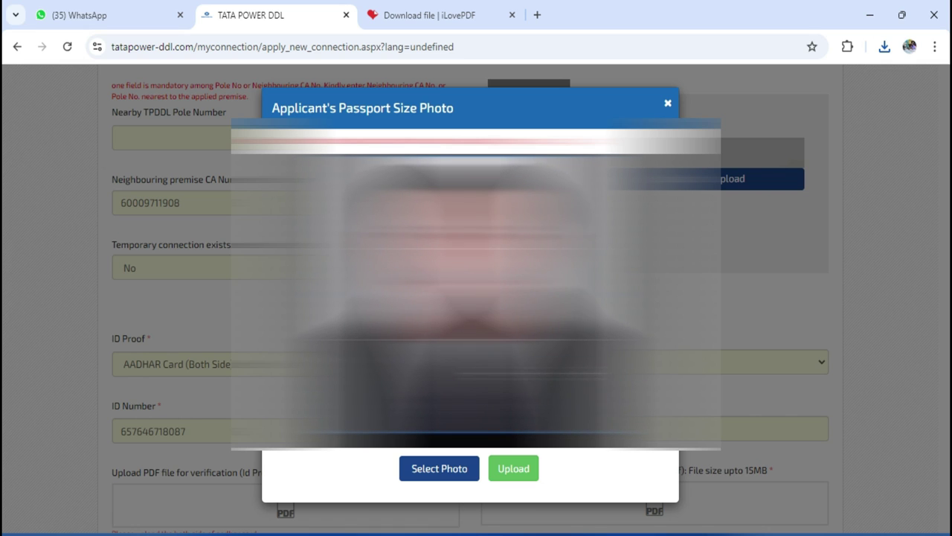
{"action": "left_click", "coordinate": [526, 472]}
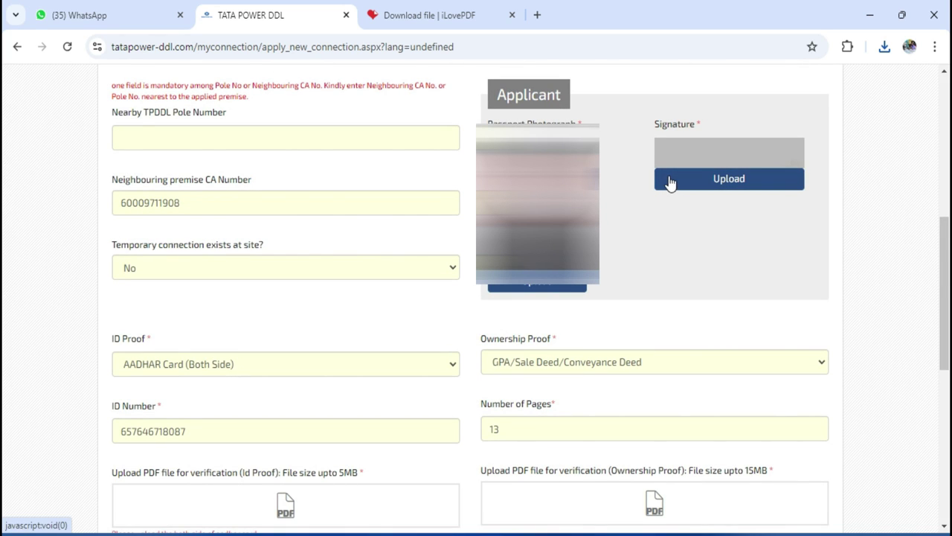
Upload SIG.jpg as the applicant's signature in the Applicant section
{"action": "left_click", "coordinate": [735, 179]}
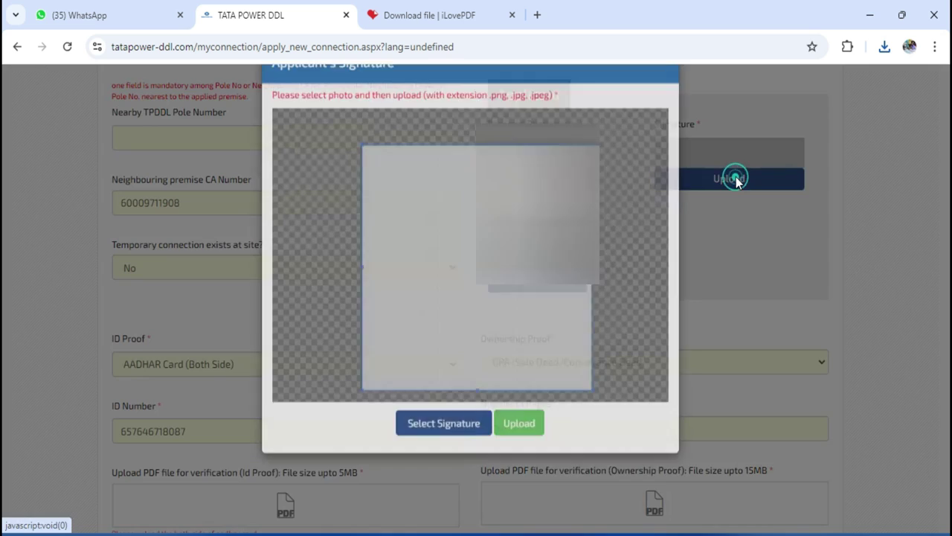
{"action": "left_click", "coordinate": [446, 469]}
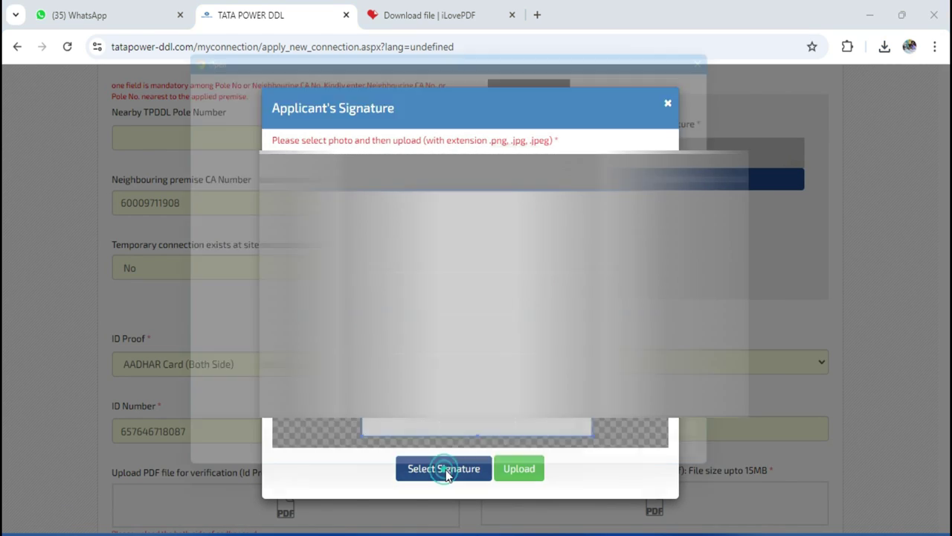
{"action": "left_click", "coordinate": [490, 145]}
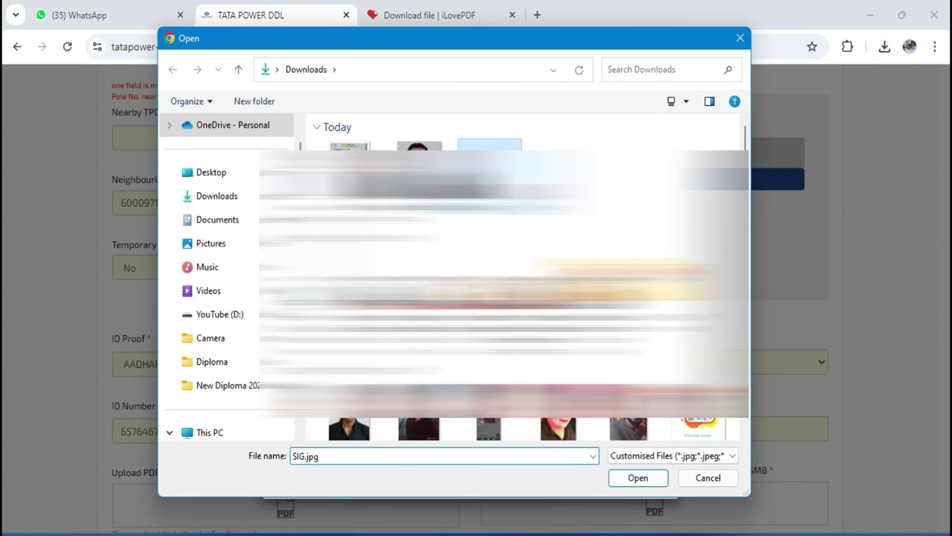
{"action": "left_click", "coordinate": [638, 477]}
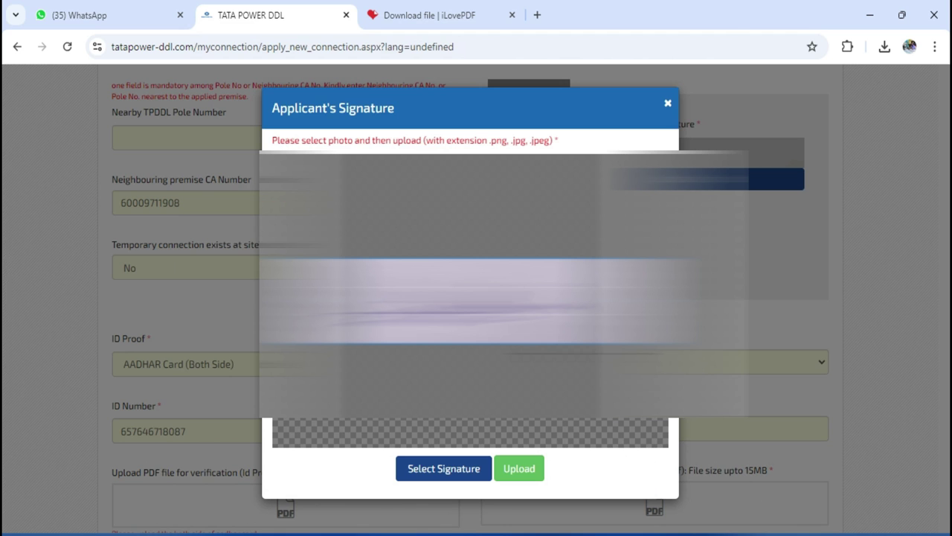
{"action": "left_click", "coordinate": [520, 469]}
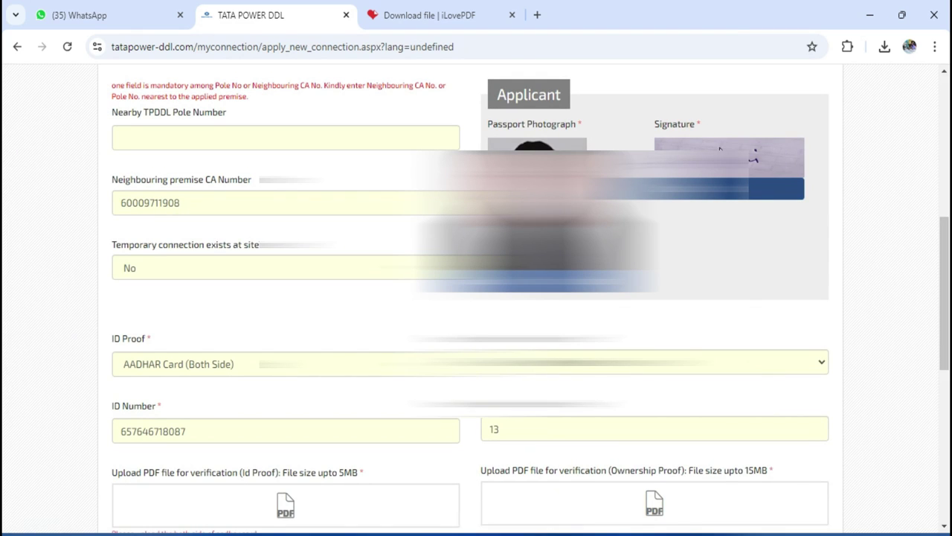
Set the supply address ownership status to Owner
{"action": "scroll", "coordinate": [476, 298], "scroll_direction": "down", "scroll_amount": 2}
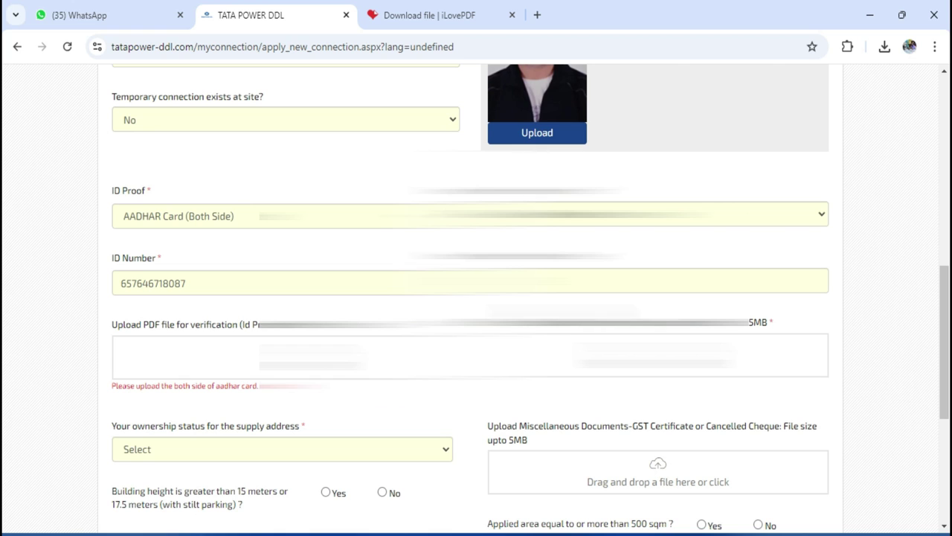
{"action": "scroll", "coordinate": [139, 357], "scroll_direction": "down", "scroll_amount": 1}
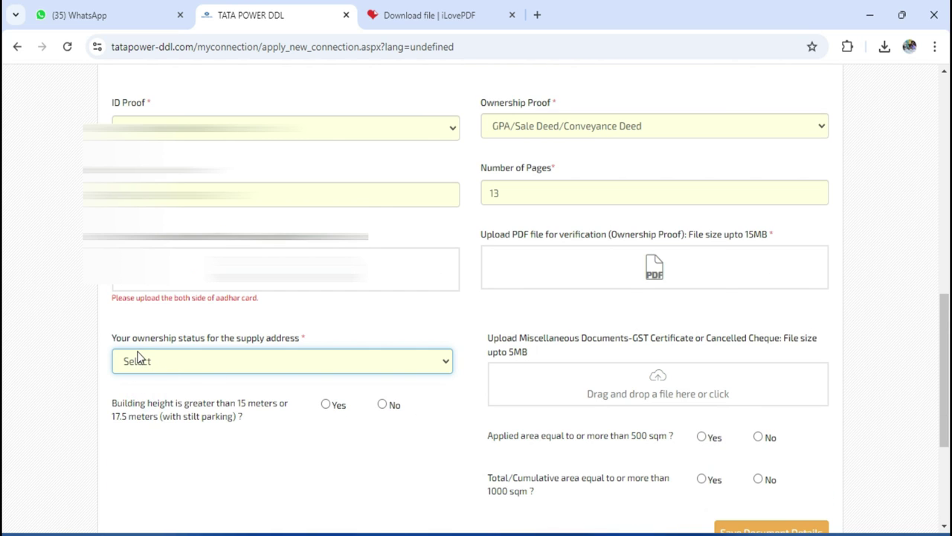
{"action": "left_click", "coordinate": [213, 361]}
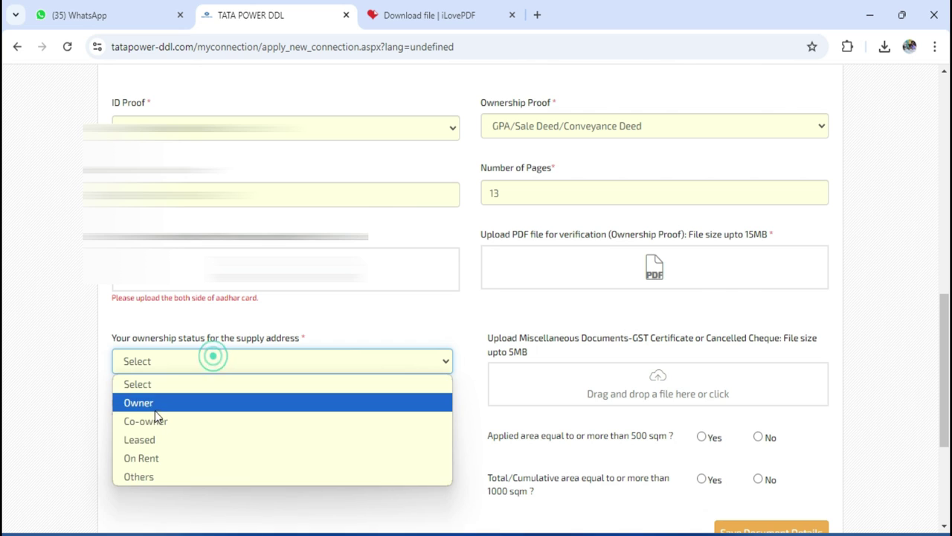
{"action": "left_click", "coordinate": [153, 400]}
Save the document details and select the text in the captcha entry field
{"action": "scroll", "coordinate": [381, 443], "scroll_direction": "down", "scroll_amount": 2}
{"action": "scroll", "coordinate": [382, 443], "scroll_direction": "up", "scroll_amount": 2}
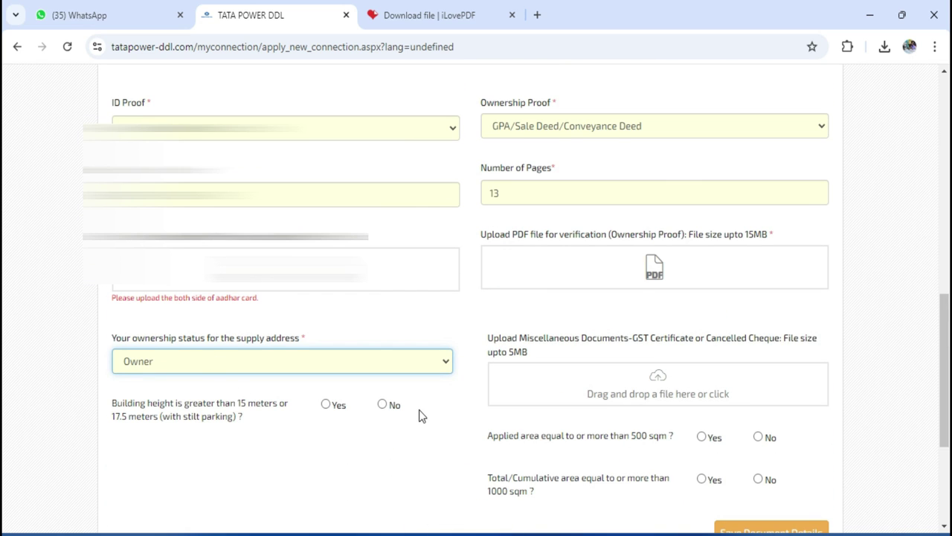
{"action": "scroll", "coordinate": [424, 415], "scroll_direction": "down", "scroll_amount": 3}
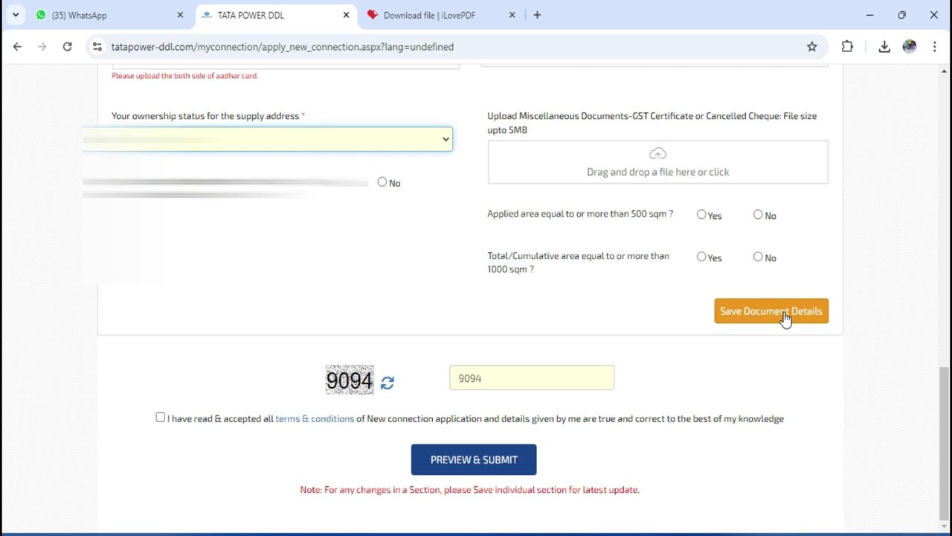
{"action": "left_click", "coordinate": [776, 322]}
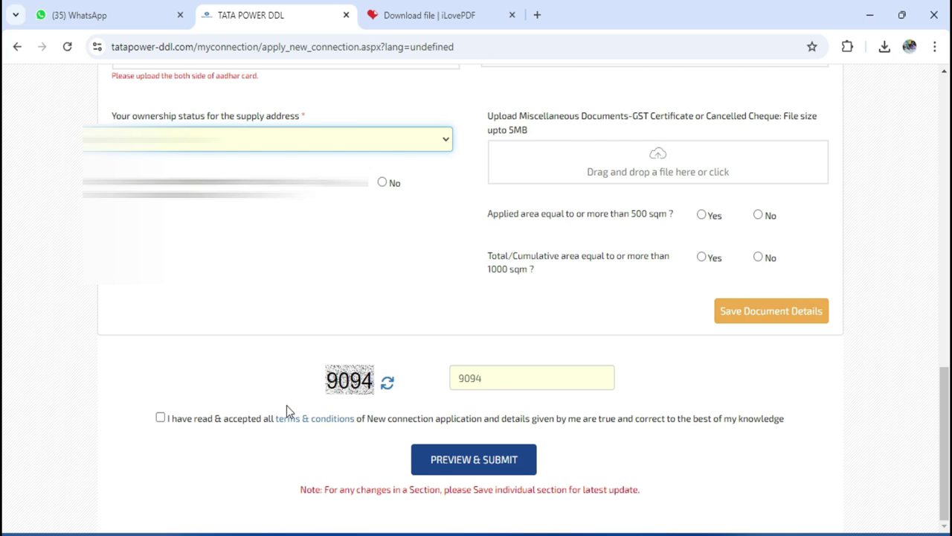
{"action": "double_click", "coordinate": [497, 378]}
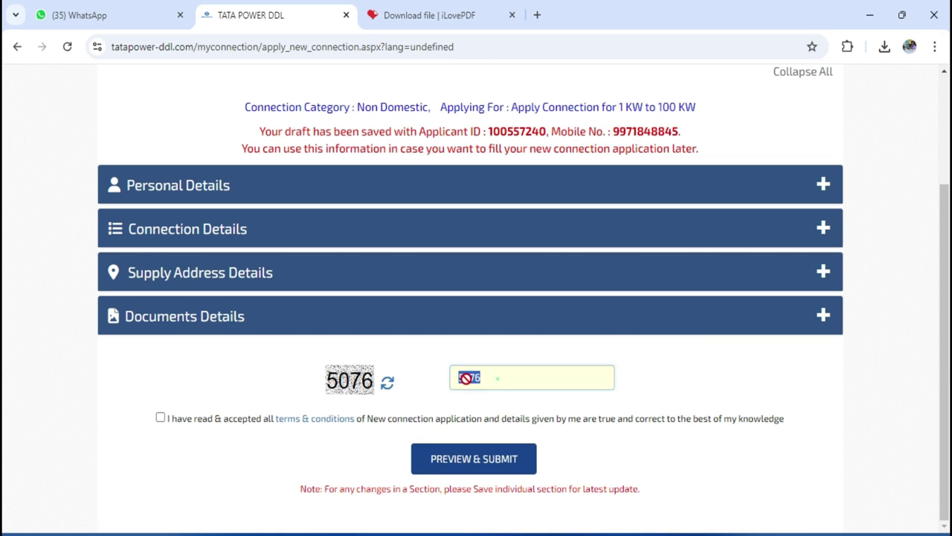
Review the terms and conditions document and tick the acceptance checkbox
{"action": "left_click", "coordinate": [320, 424]}
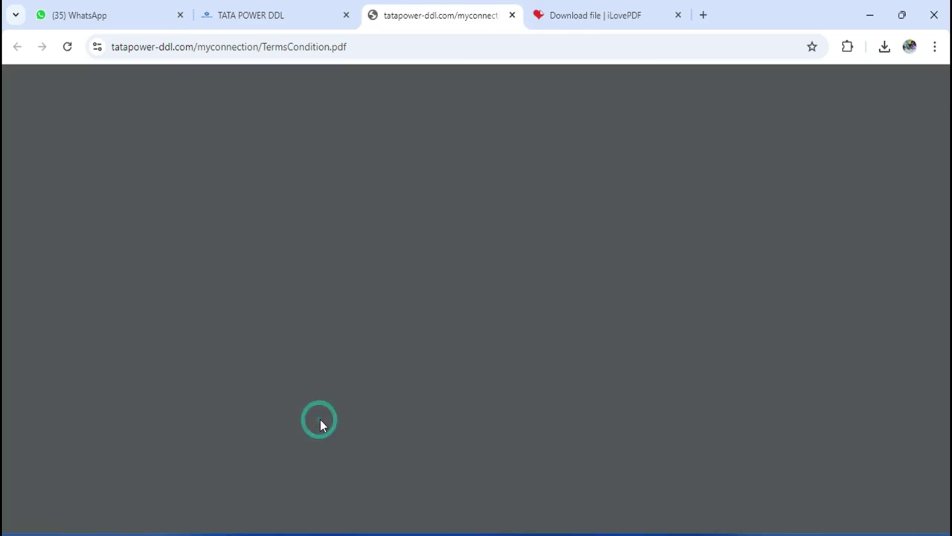
{"action": "scroll", "coordinate": [469, 319], "scroll_direction": "down", "scroll_amount": 8}
{"action": "scroll", "coordinate": [469, 320], "scroll_direction": "down", "scroll_amount": 8}
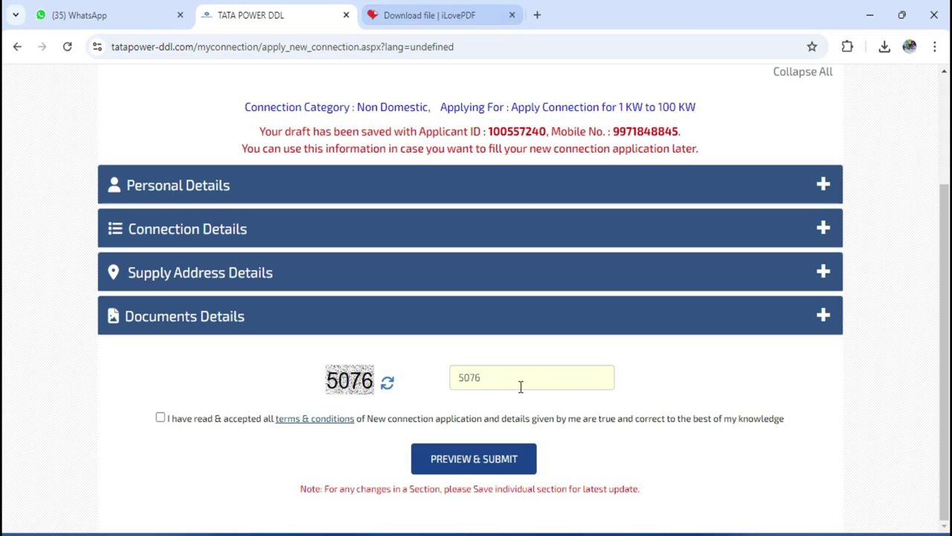
{"action": "left_click", "coordinate": [160, 418]}
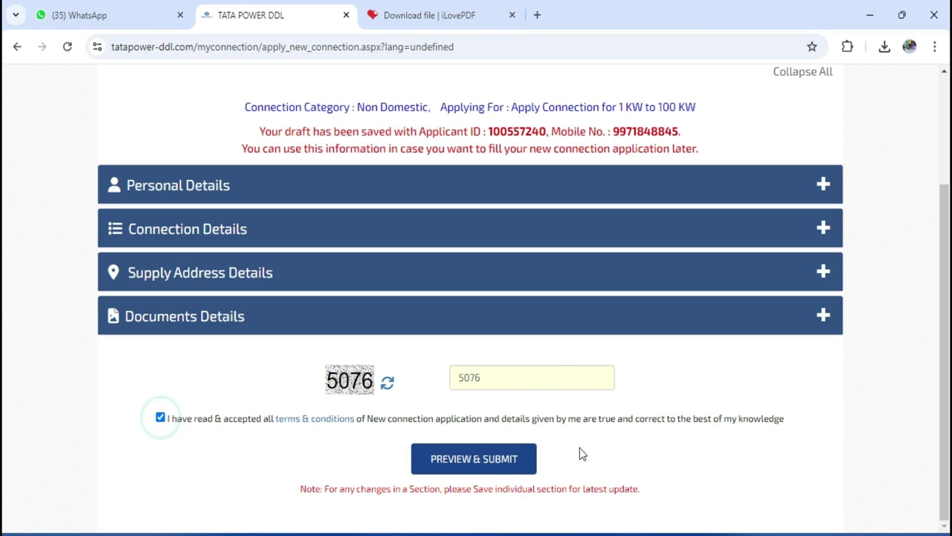
Preview the full application, review it, and submit the new connection request
{"action": "left_click", "coordinate": [472, 465]}
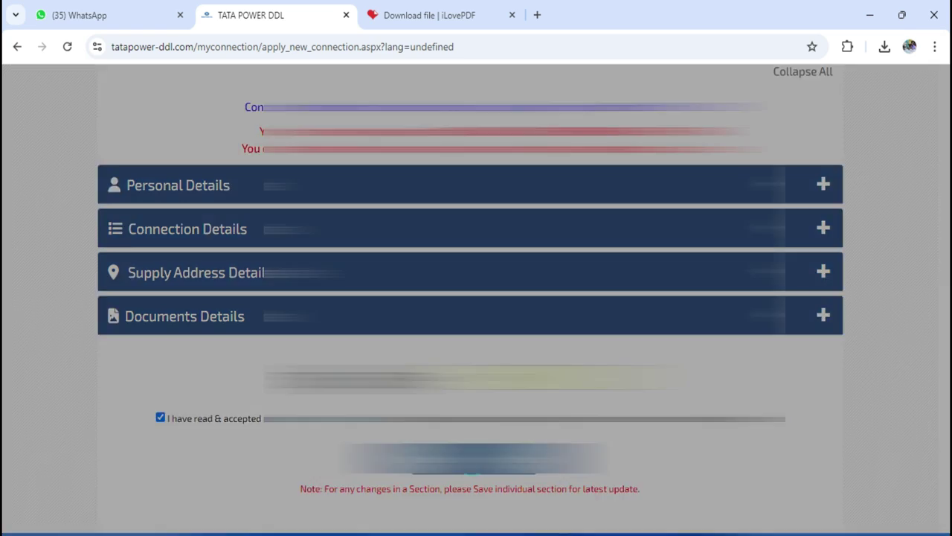
{"action": "scroll", "coordinate": [471, 297], "scroll_direction": "down", "scroll_amount": 2}
{"action": "scroll", "coordinate": [471, 298], "scroll_direction": "down", "scroll_amount": 3}
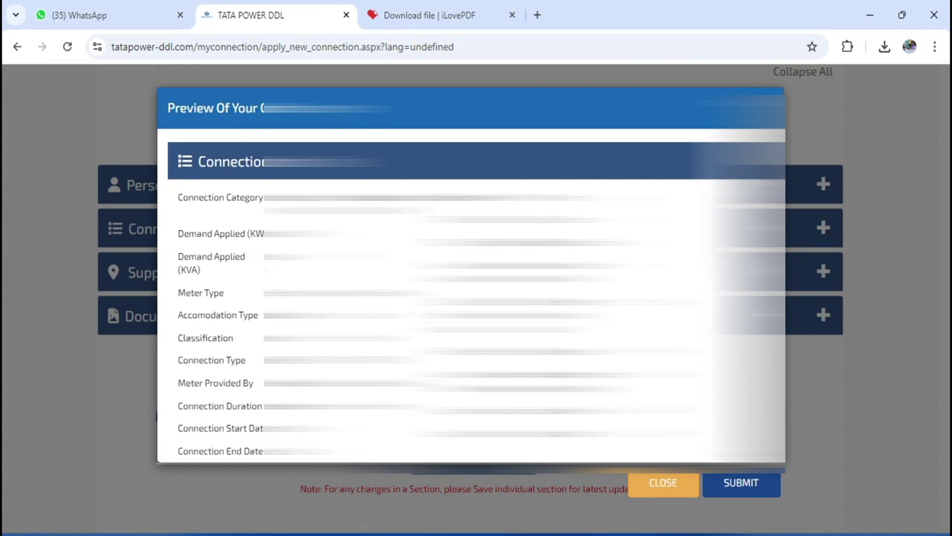
{"action": "scroll", "coordinate": [470, 298], "scroll_direction": "down", "scroll_amount": 5}
{"action": "scroll", "coordinate": [471, 297], "scroll_direction": "down", "scroll_amount": 4}
{"action": "scroll", "coordinate": [471, 298], "scroll_direction": "down", "scroll_amount": 3}
{"action": "scroll", "coordinate": [471, 297], "scroll_direction": "down", "scroll_amount": 2}
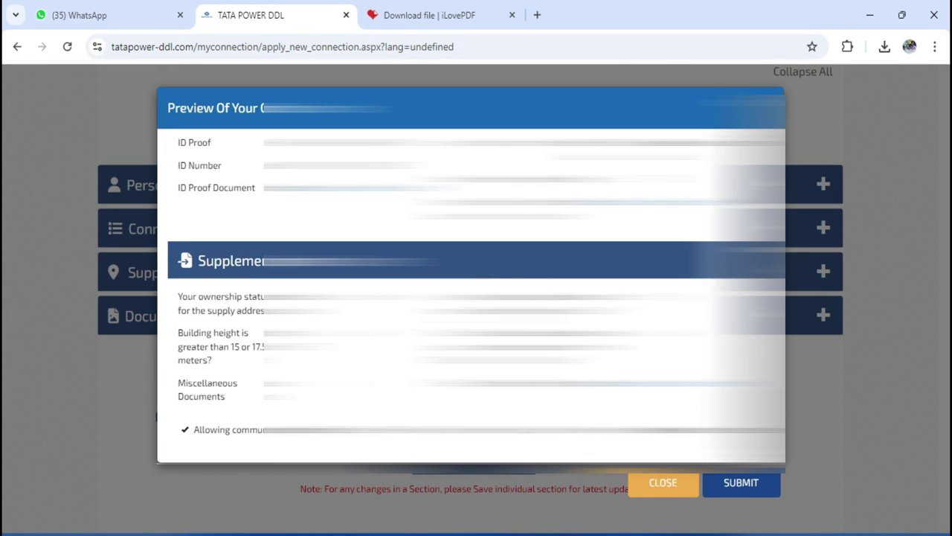
{"action": "scroll", "coordinate": [836, 427], "scroll_direction": "up", "scroll_amount": 5}
{"action": "scroll", "coordinate": [836, 427], "scroll_direction": "up", "scroll_amount": 5}
{"action": "scroll", "coordinate": [836, 428], "scroll_direction": "up", "scroll_amount": 2}
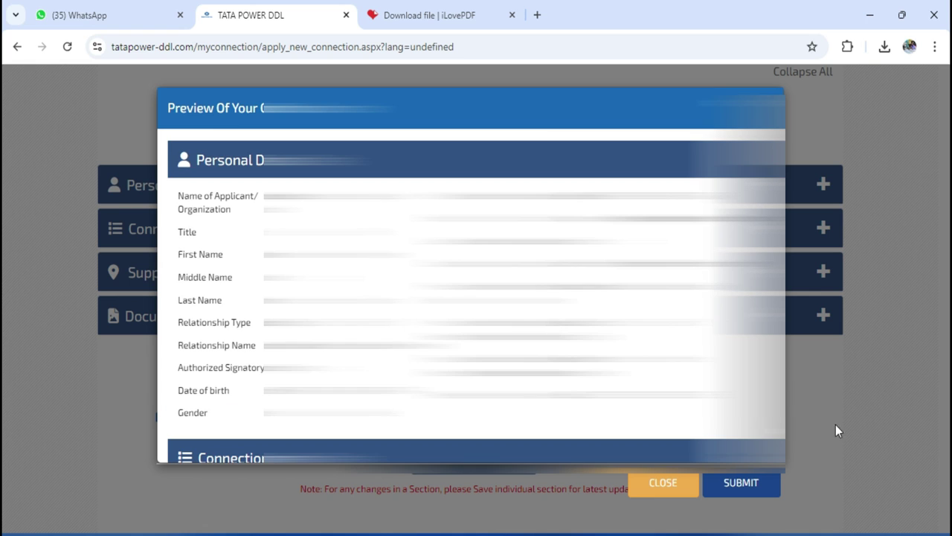
{"action": "left_click", "coordinate": [744, 483]}
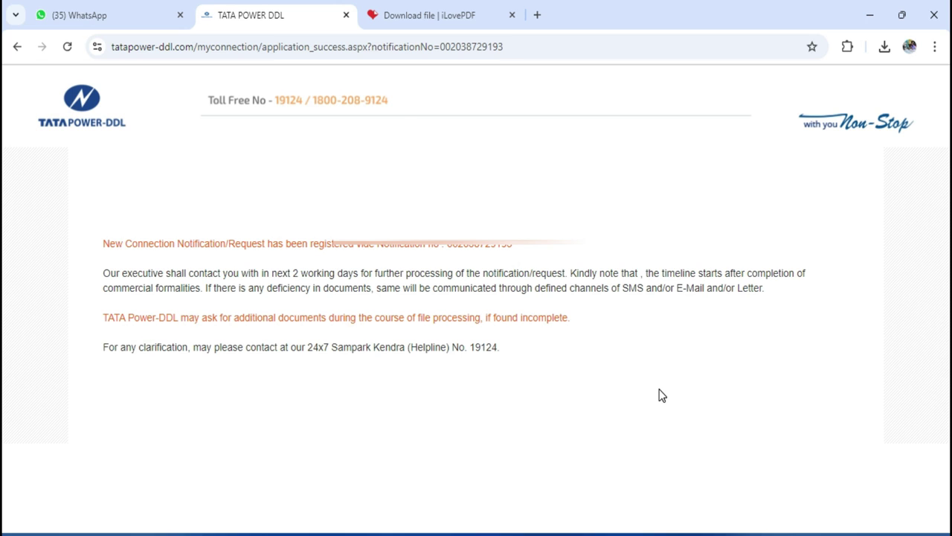
Select the notification number, then save the confirmation page as a PDF via Ctrl+P
{"action": "double_click", "coordinate": [476, 245]}
{"action": "left_click", "coordinate": [679, 393]}
{"action": "double_click", "coordinate": [480, 244]}
{"action": "left_click", "coordinate": [630, 432]}
{"action": "key", "text": "ctrl+p"}
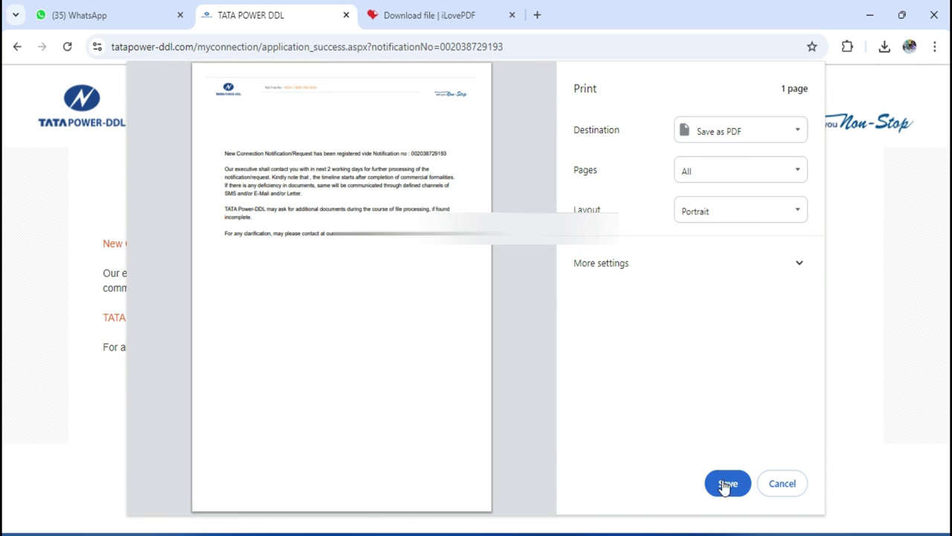
{"action": "left_click", "coordinate": [722, 483]}
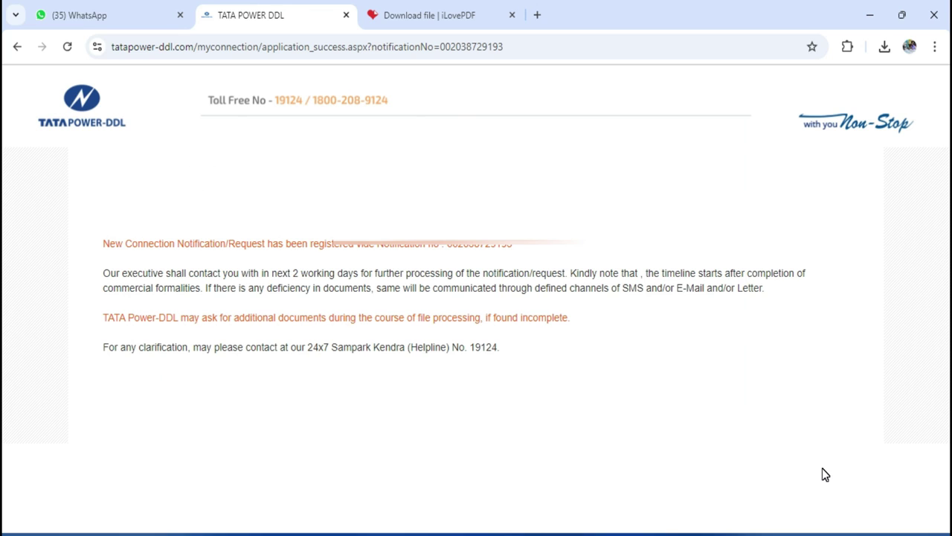